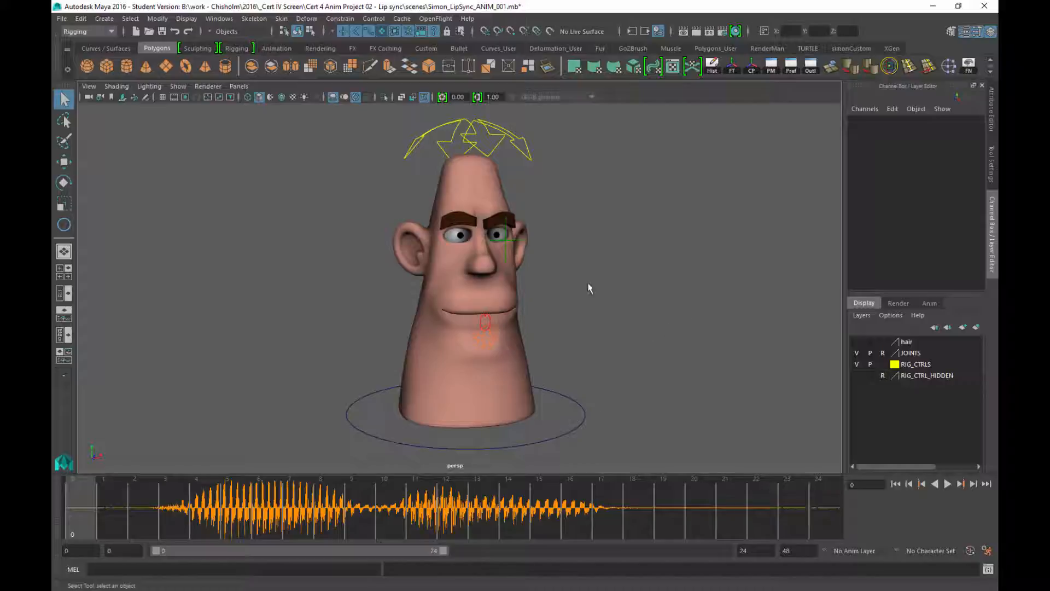
Step: Select the head mesh, examine its wireframe from both sides, and clear the selection
mouse_move(667, 286)
left_mouse_down("alt")
mouse_move(481, 274)
mouse_move(719, 286)
mouse_move(663, 286)
left_mouse_up("alt")
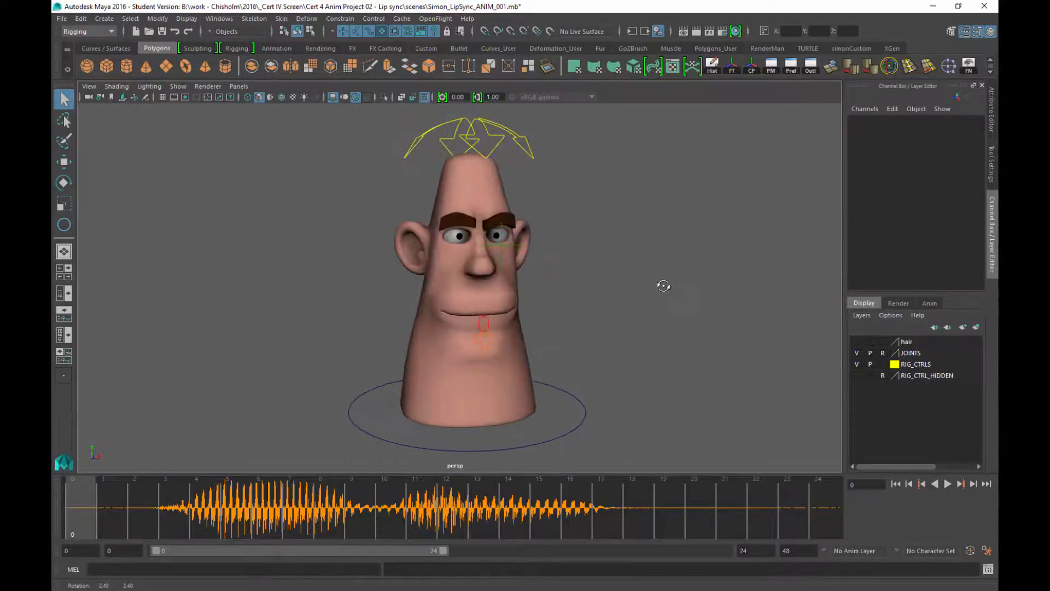
middle_click_drag(626, 293, 623, 292, "alt")
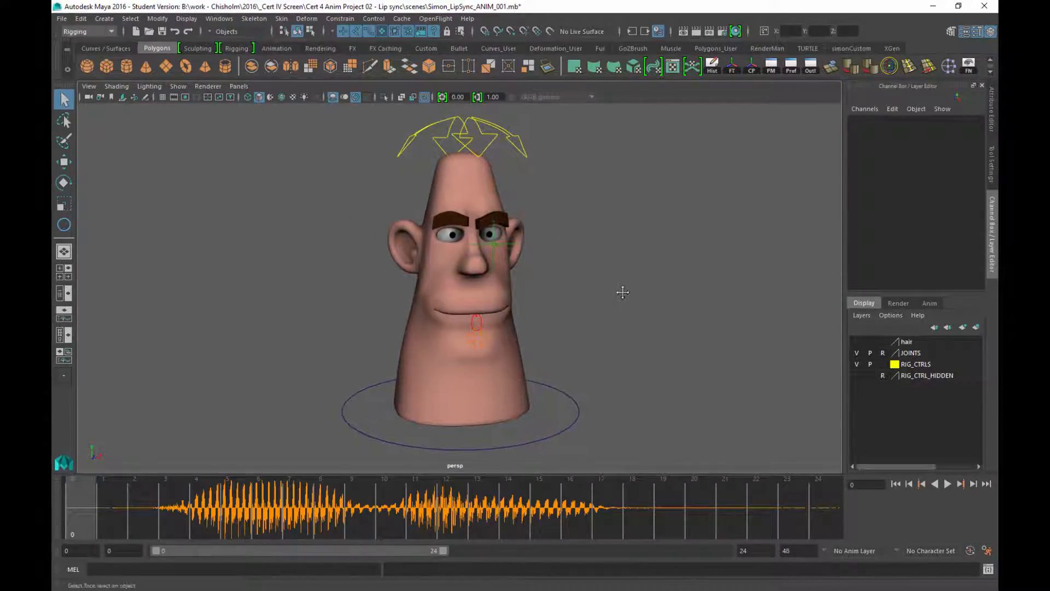
mouse_move(573, 308)
left_mouse_down("alt")
mouse_move(602, 307)
mouse_move(626, 344)
mouse_move(499, 290)
mouse_move(454, 306)
mouse_move(659, 306)
mouse_move(565, 295)
mouse_move(575, 296)
left_mouse_up("alt")
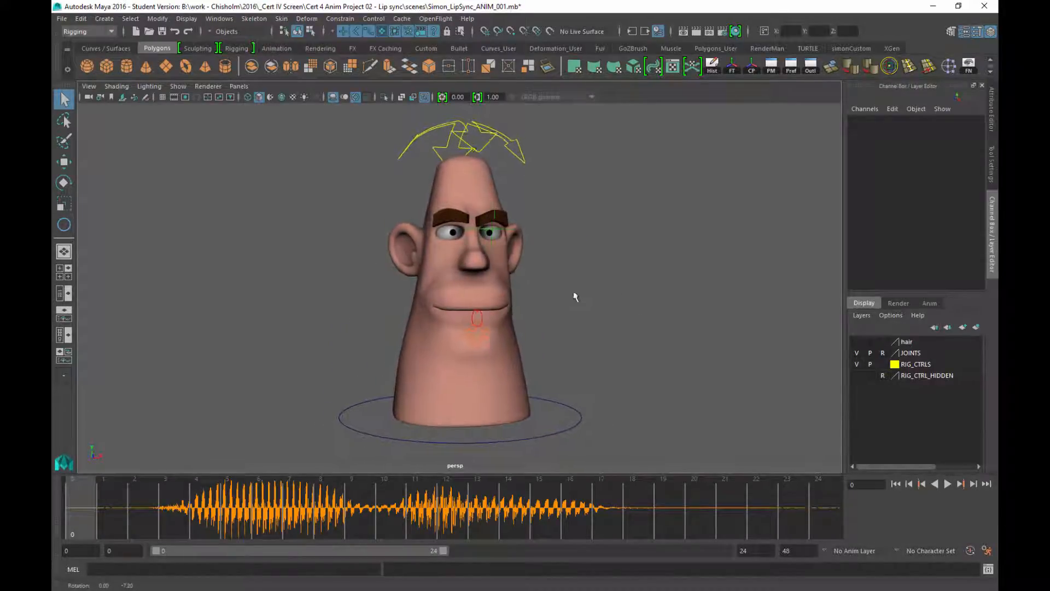
left_click(409, 246)
left_click(365, 294)
left_click_drag(519, 297, 458, 280, "alt")
left_click(490, 267)
left_click(615, 317)
left_click(457, 279)
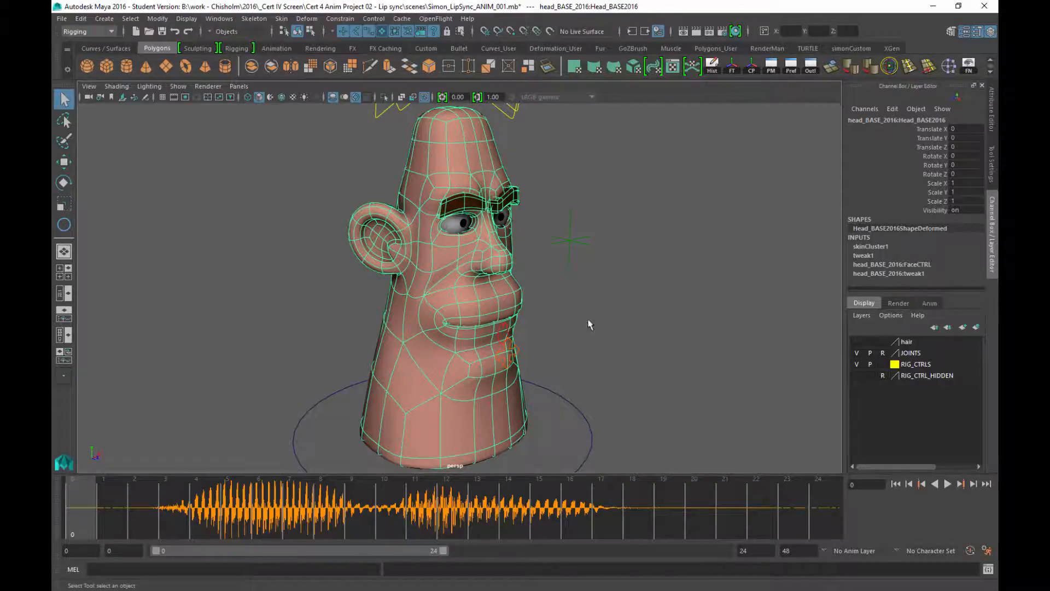
left_click_drag(589, 325, 481, 274, "alt")
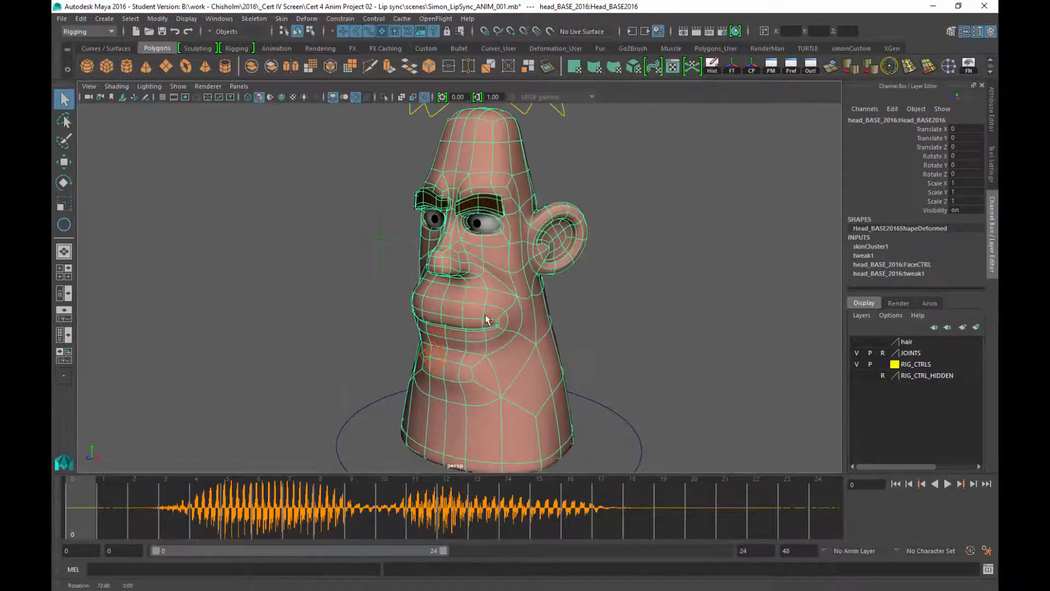
left_click(606, 328)
Step: Examine the head's side profile and the mouth and chin controls from several angles and distances
left_click_drag(401, 306, 317, 285, "alt")
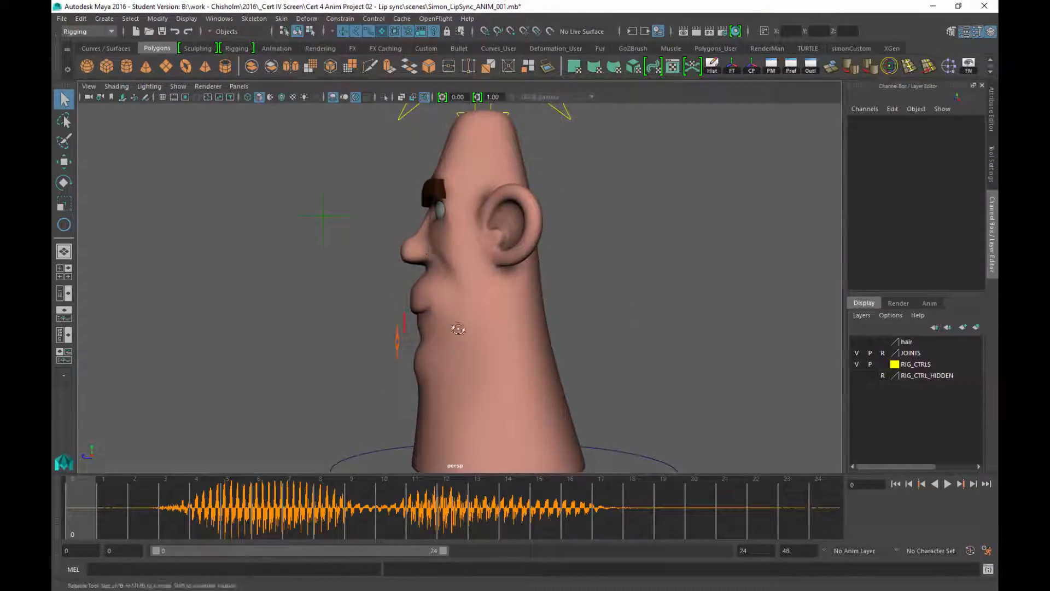
left_click_drag(457, 350, 488, 296, "alt")
left_click_drag(467, 256, 575, 295, "alt")
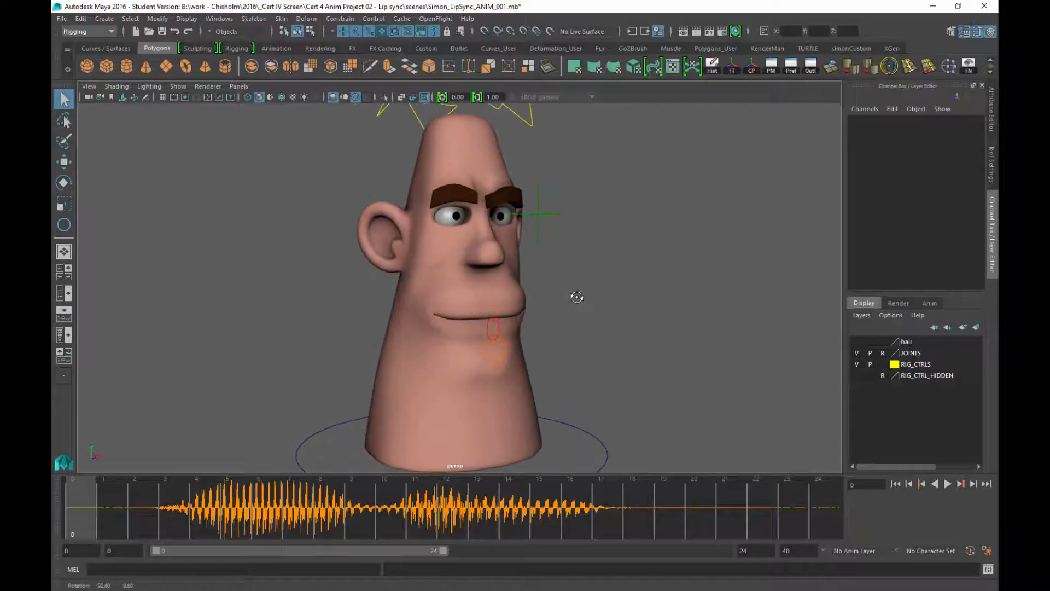
middle_click_drag(574, 296, 557, 260, "alt")
right_click_drag(572, 274, 606, 330, "alt")
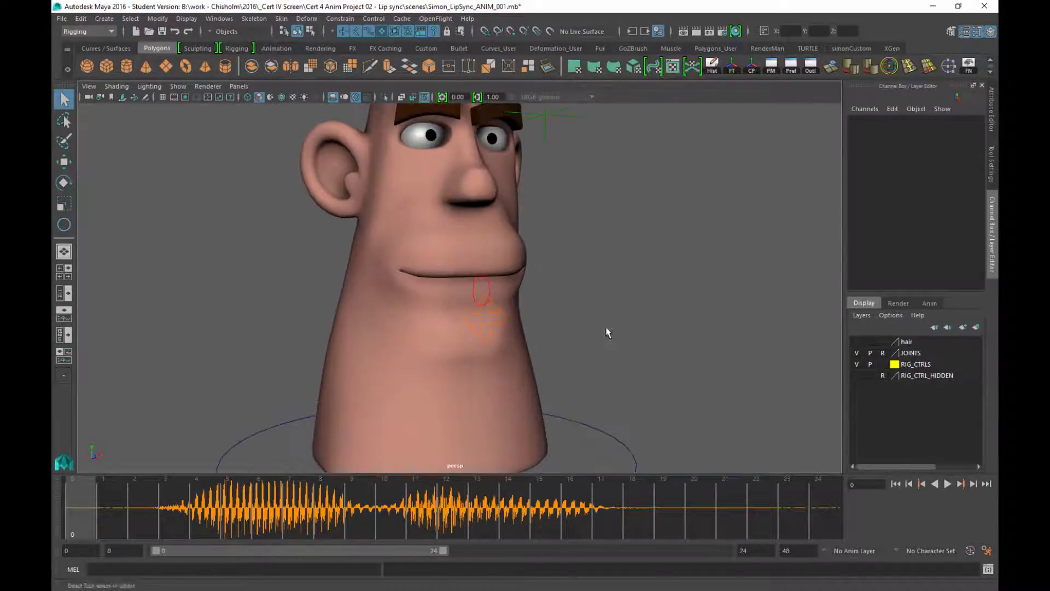
middle_click_drag(606, 330, 603, 310, "alt")
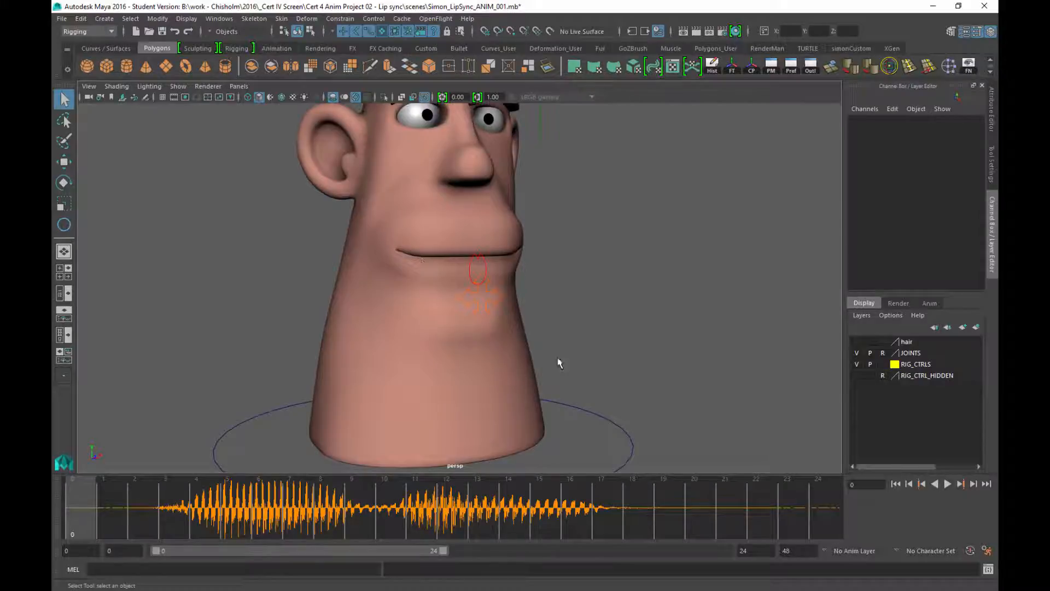
left_click_drag(559, 362, 506, 298, "alt")
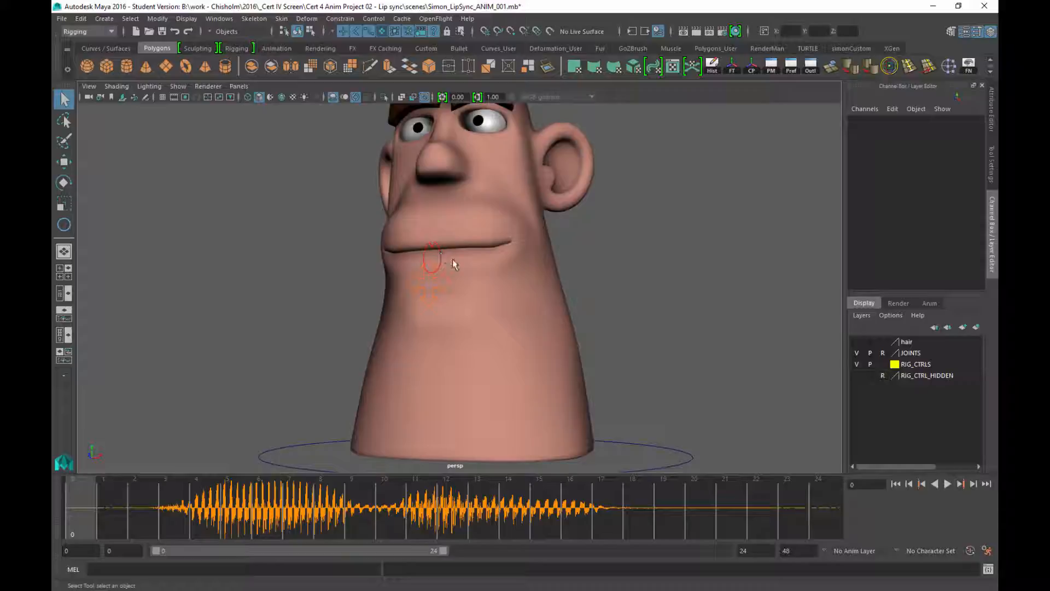
left_click_drag(630, 332, 565, 264, "alt")
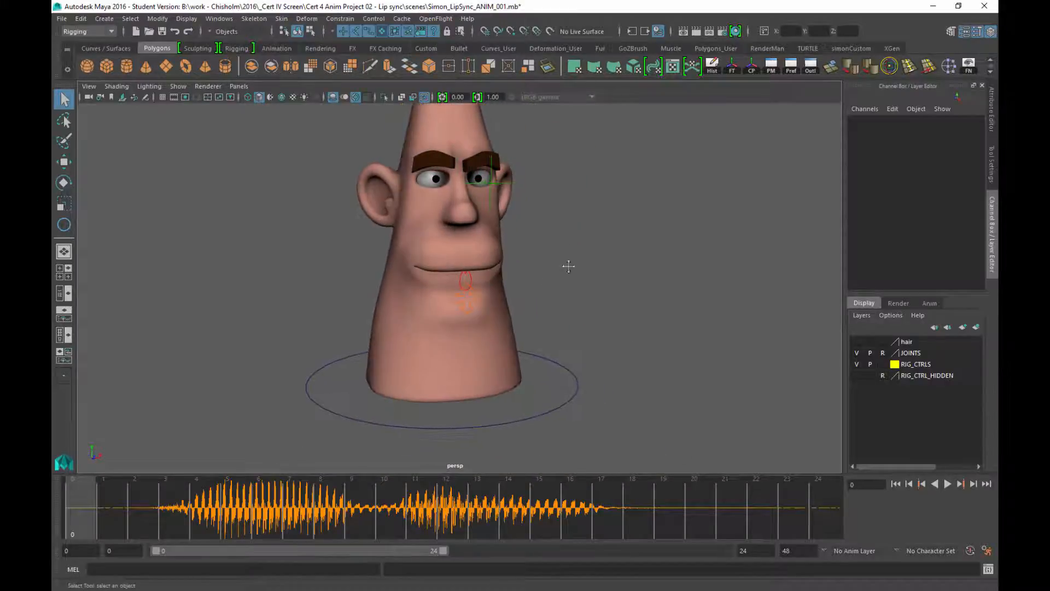
right_click_drag(565, 264, 555, 316, "alt")
left_click_drag(555, 316, 560, 307, "alt")
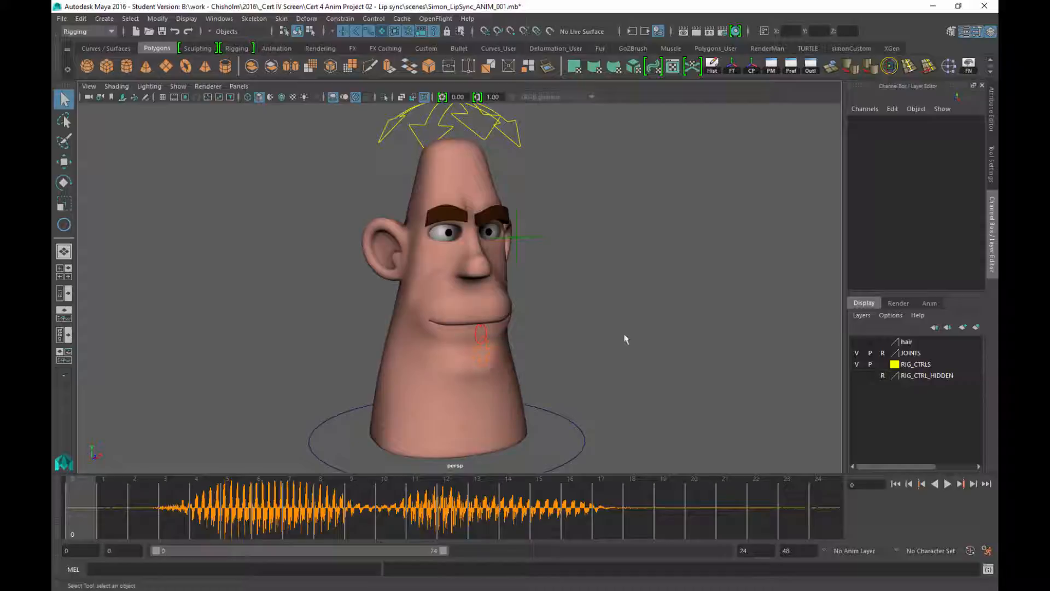
right_click_drag(631, 342, 596, 291, "alt")
mouse_move(597, 293)
left_mouse_down("alt")
mouse_move(584, 293)
mouse_move(596, 294)
left_mouse_up("alt")
middle_click_drag(595, 297, 583, 289, "alt")
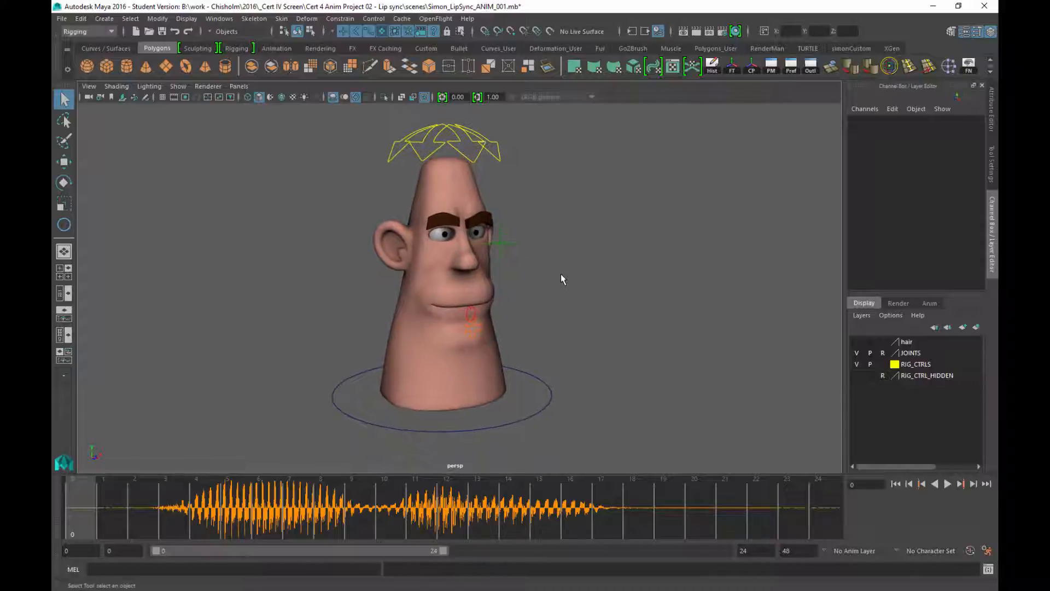
Step: Select the head mesh, eye_TARG_CTRL and head_CTRL one after another to inspect their channels, and clear the selection
left_click(398, 325)
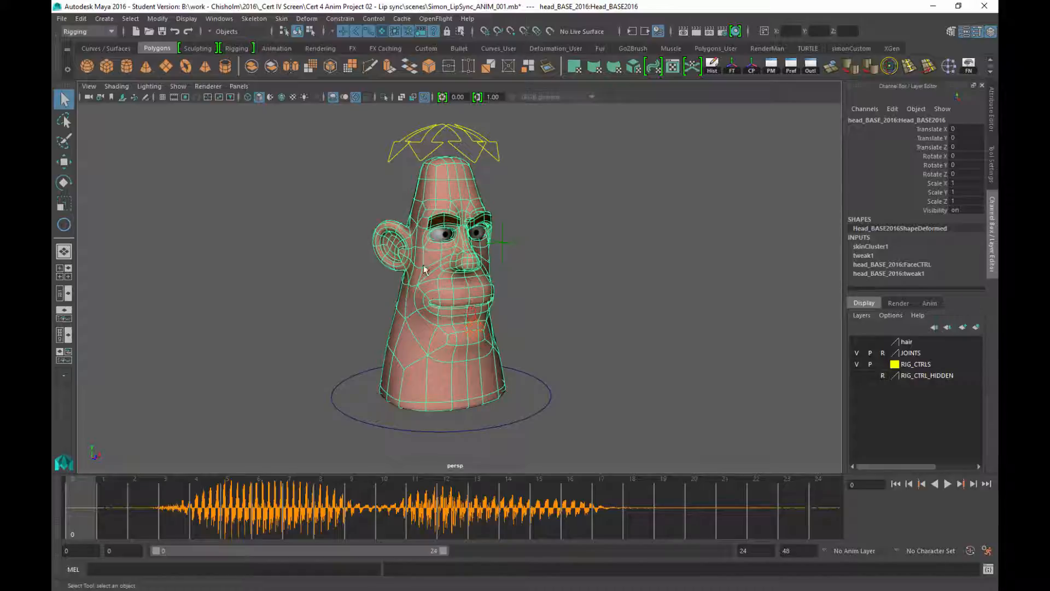
left_click(567, 346)
left_click_drag(567, 346, 574, 242, "alt")
left_click(568, 241)
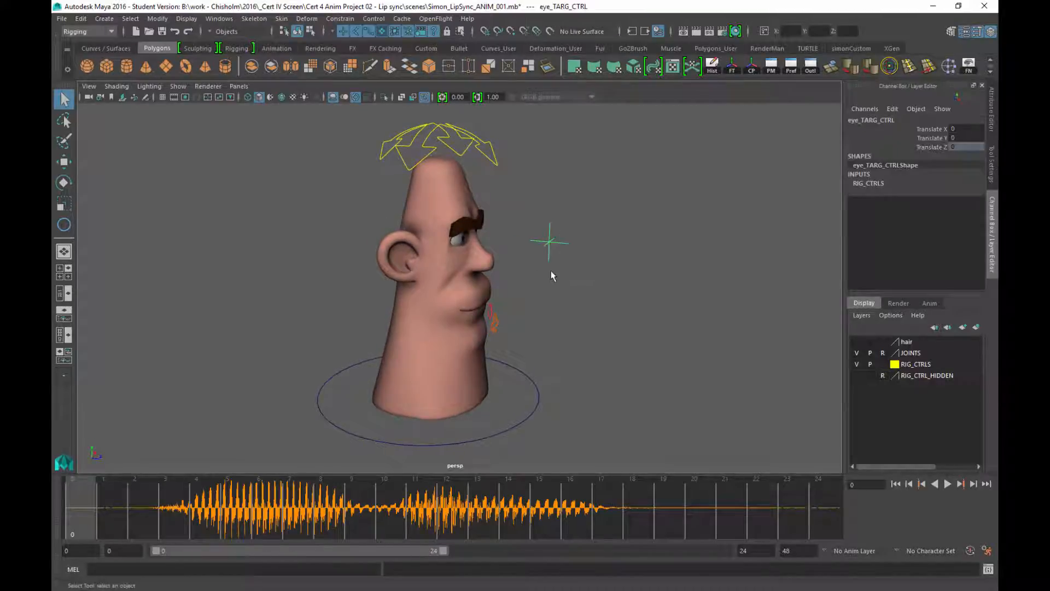
left_click(490, 316)
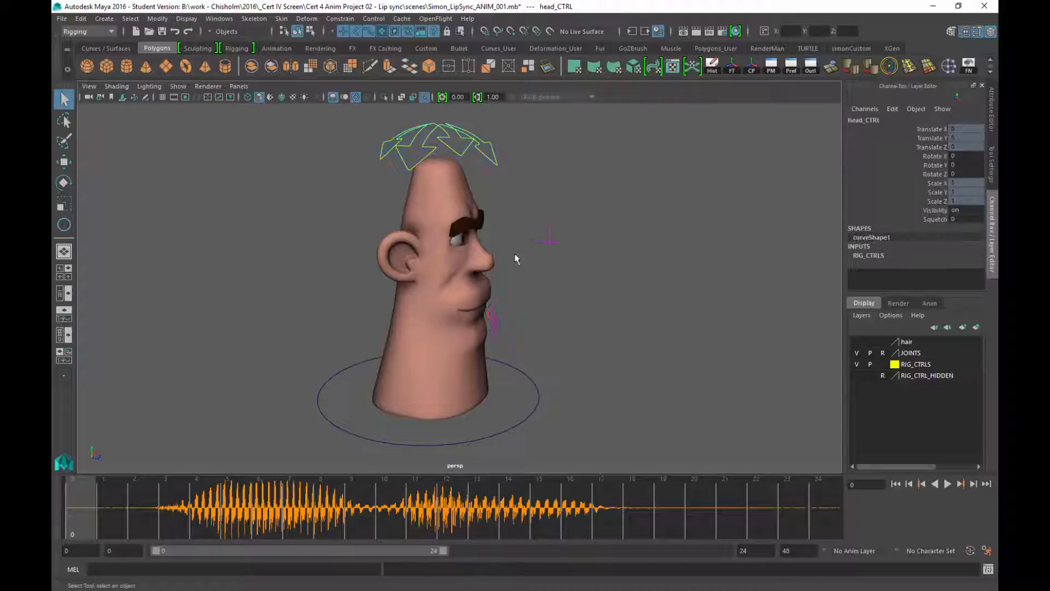
left_click(605, 321)
Step: Disable surface selection in the selection mask so the head mesh cannot be picked in the viewport
left_click_drag(639, 284, 544, 212, "alt")
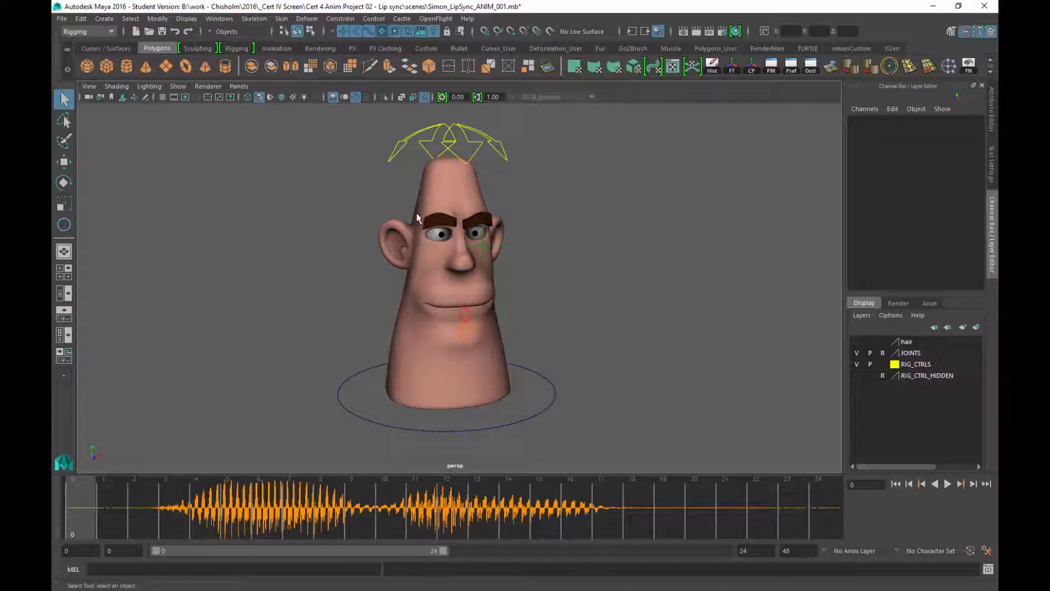
left_click(382, 32)
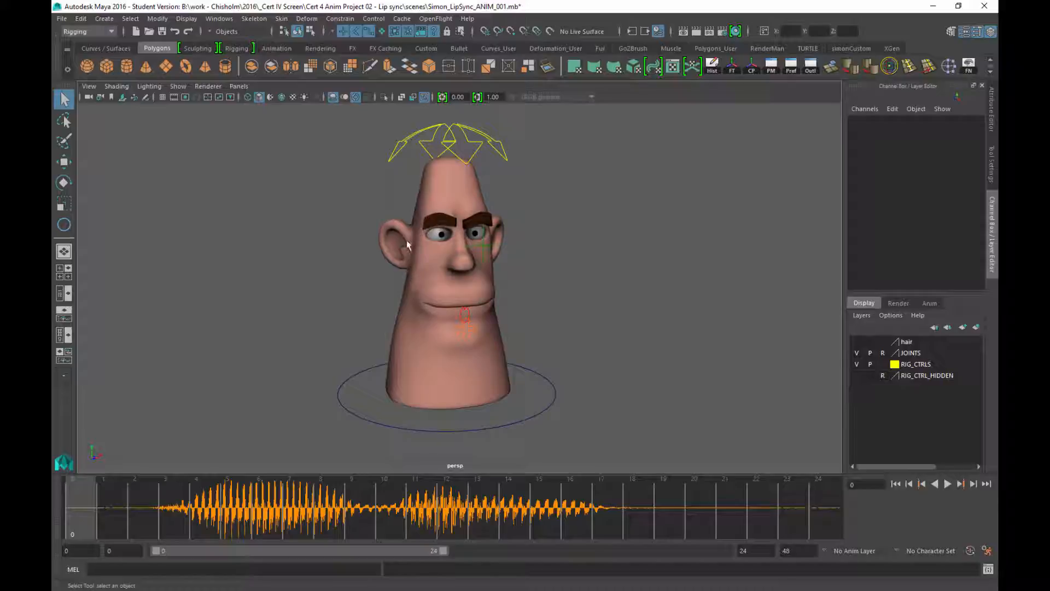
left_click_drag(550, 282, 514, 267, "alt")
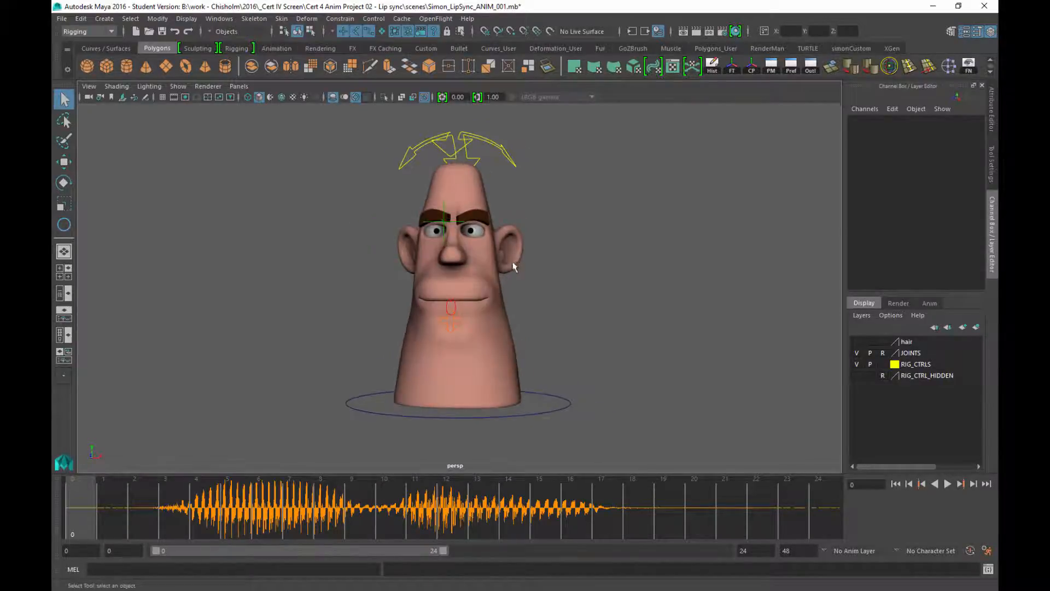
Step: Collapse the selection mask icons and expand them again
left_click(324, 32)
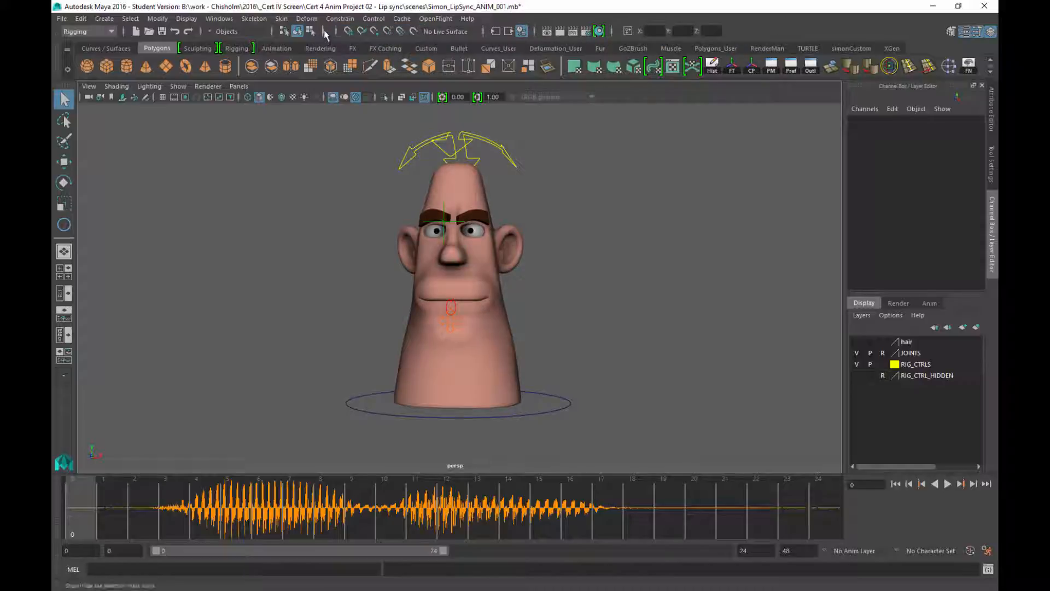
left_click(324, 31)
left_click(324, 31)
left_click(324, 32)
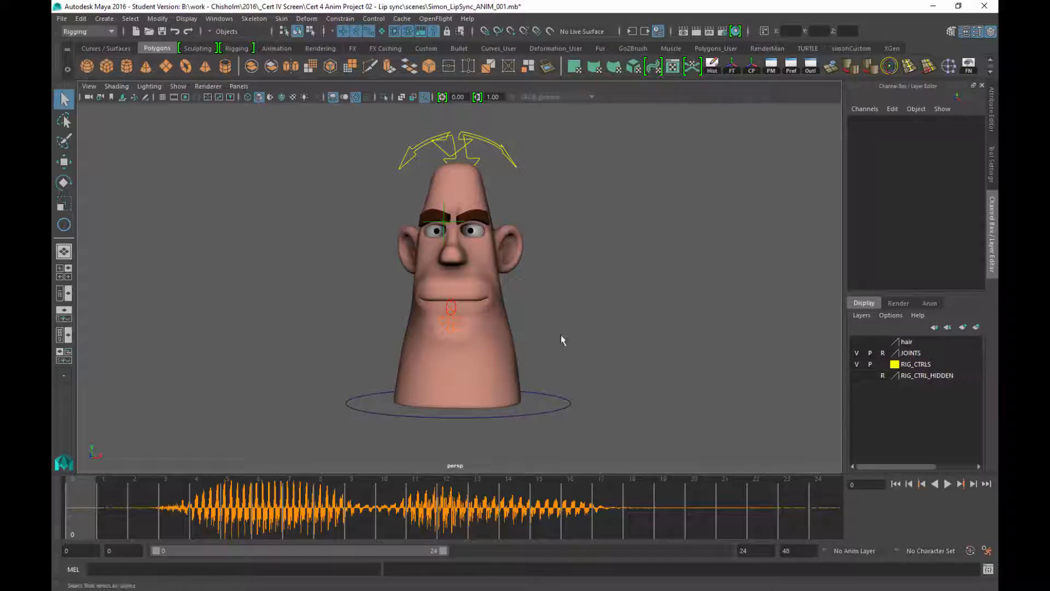
left_click_drag(563, 343, 598, 299, "alt")
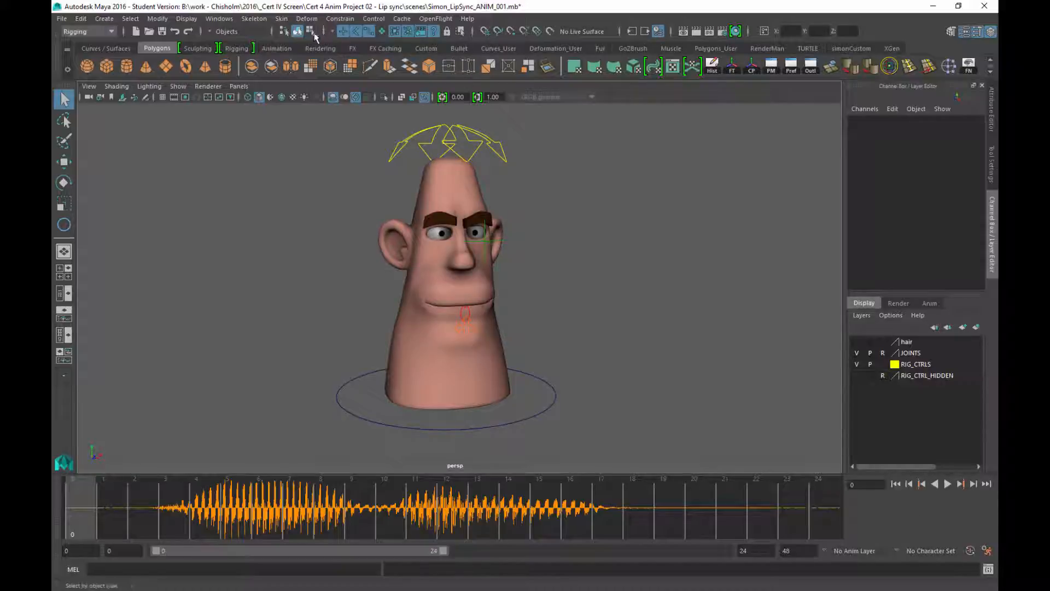
left_click(324, 32)
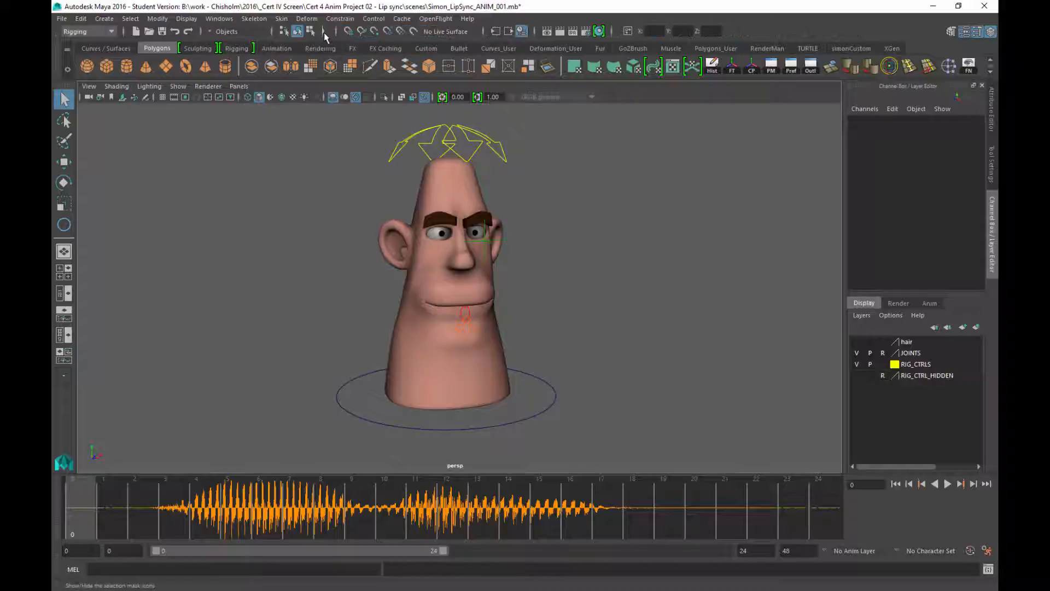
left_click(324, 31)
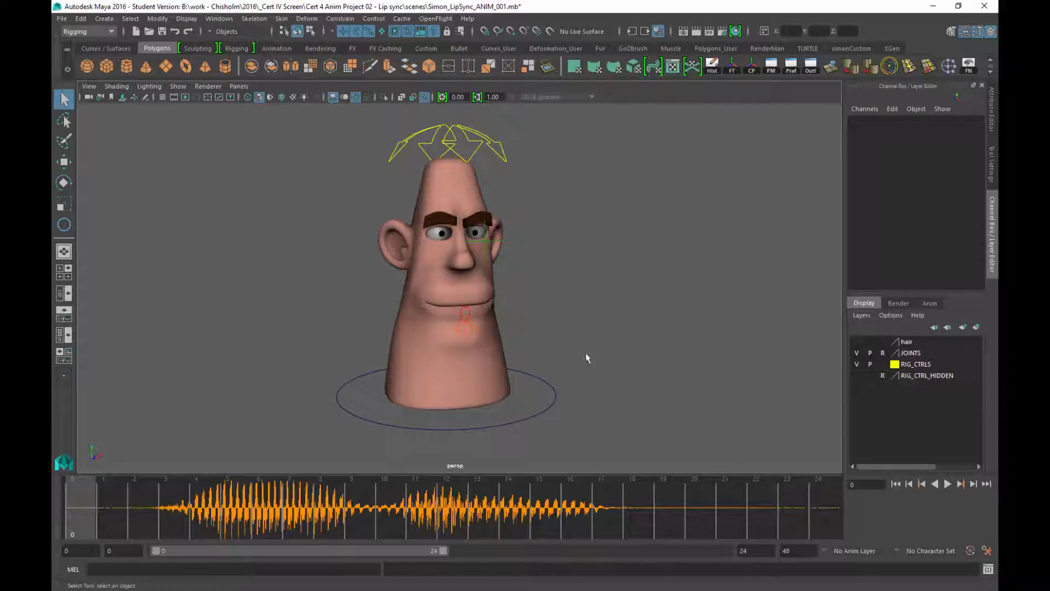
Step: Try moving MASTER_CTRL at the base slightly along the X axis, undo the move, and clear the selection
mouse_move(596, 270)
left_mouse_down("alt")
mouse_move(582, 259)
mouse_move(600, 265)
left_mouse_up("alt")
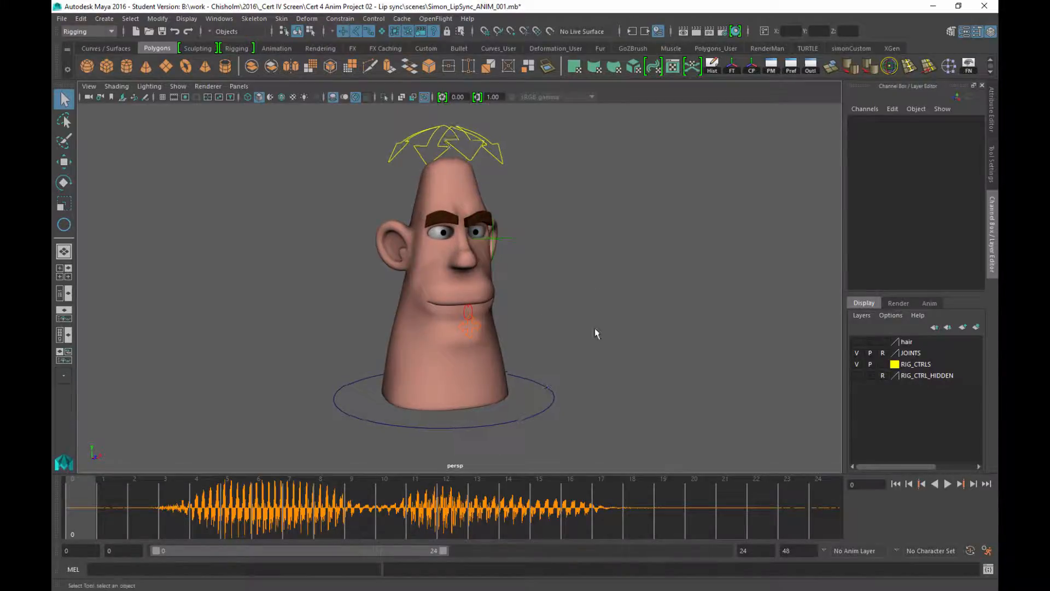
middle_click_drag(595, 332, 603, 324, "alt")
mouse_move(600, 321)
left_mouse_down("alt")
mouse_move(593, 326)
mouse_move(600, 317)
left_mouse_up("alt")
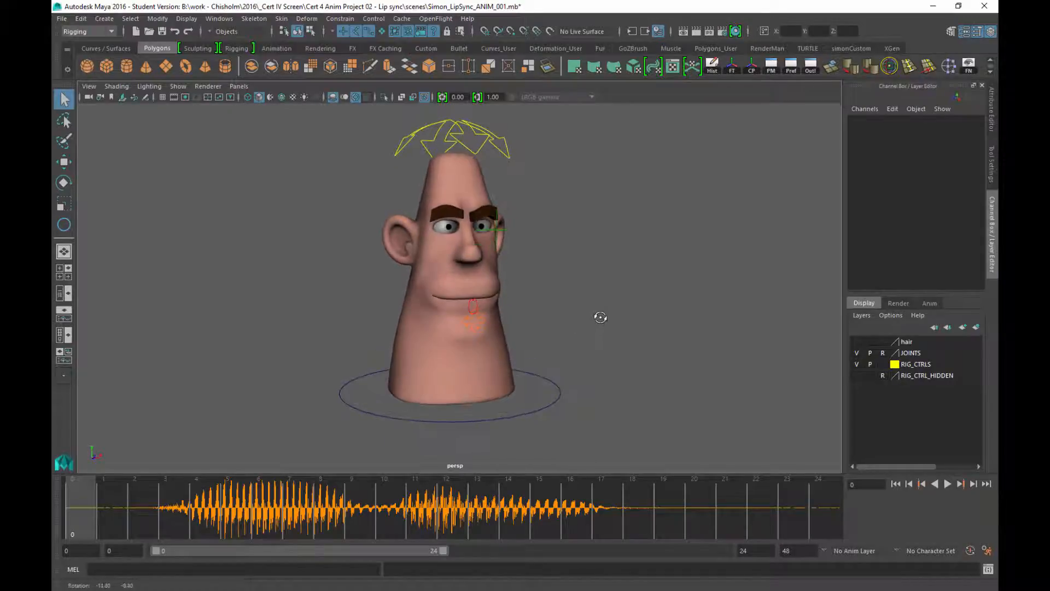
left_click_drag(581, 359, 549, 434)
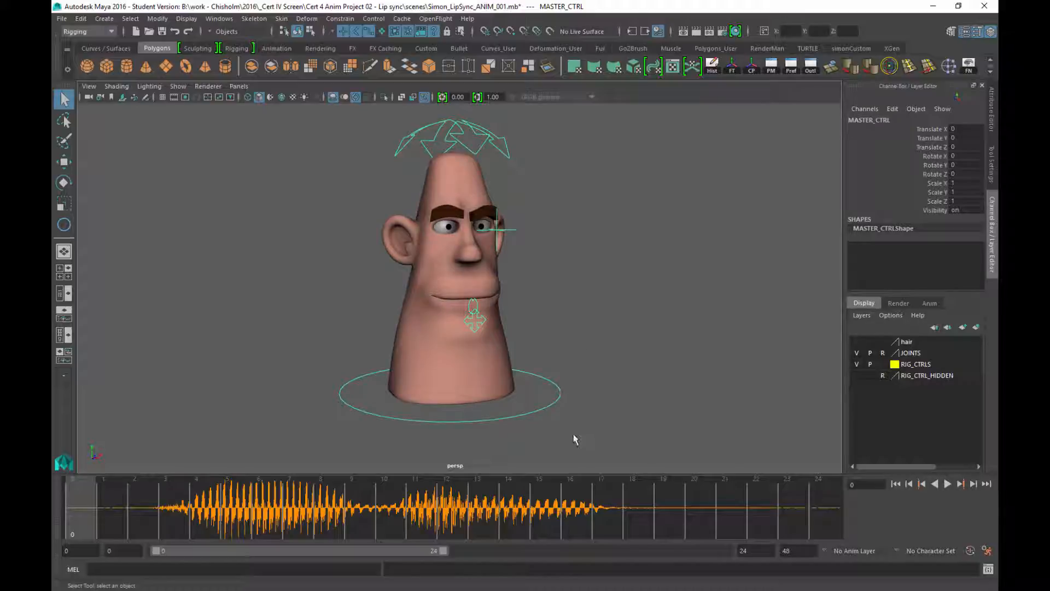
key("w")
mouse_move(503, 383)
left_mouse_down()
mouse_move(553, 396)
mouse_move(433, 381)
mouse_move(505, 387)
left_mouse_up()
key("ctrl+z")
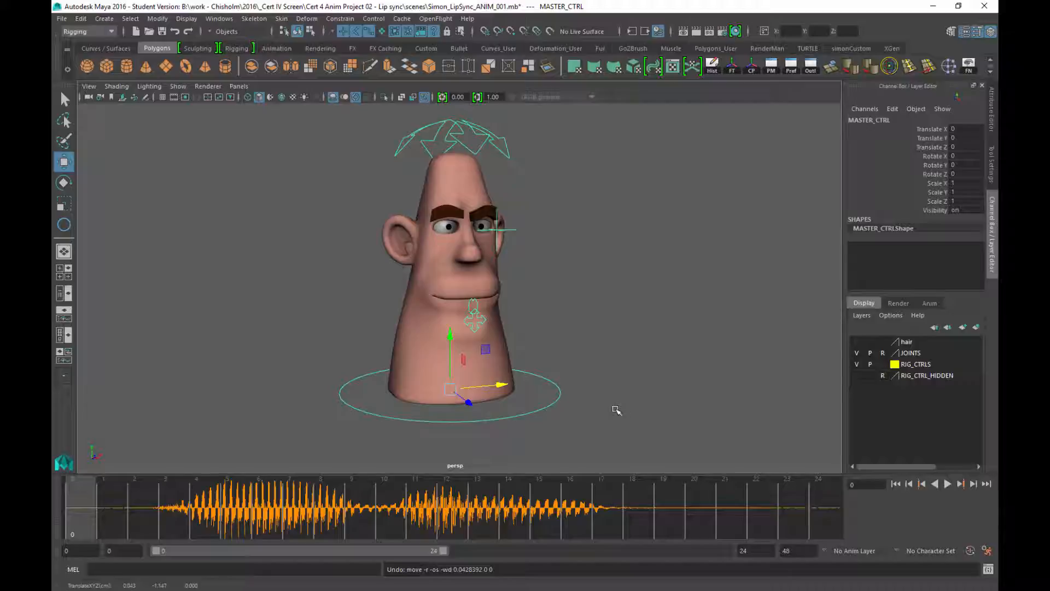
left_click_drag(590, 335, 547, 419, "alt")
left_click(589, 340)
left_click(617, 332)
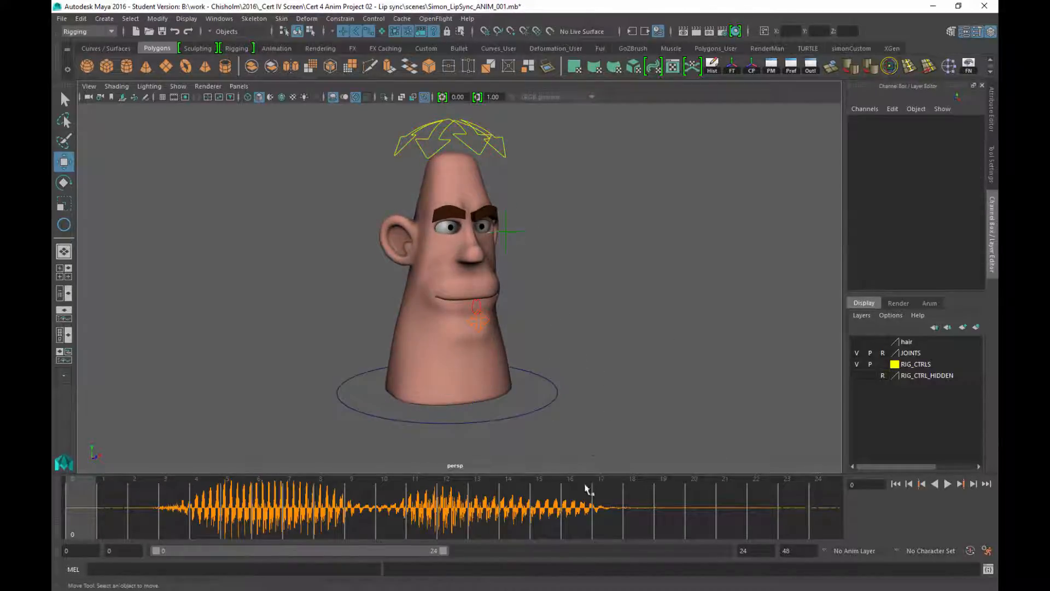
Step: Select head_CTRL above the head and view its arrow shape from above and from the front
left_click_drag(574, 347, 590, 314, "alt")
right_click_drag(609, 333, 681, 431, "alt")
middle_click_drag(628, 342, 654, 368, "alt")
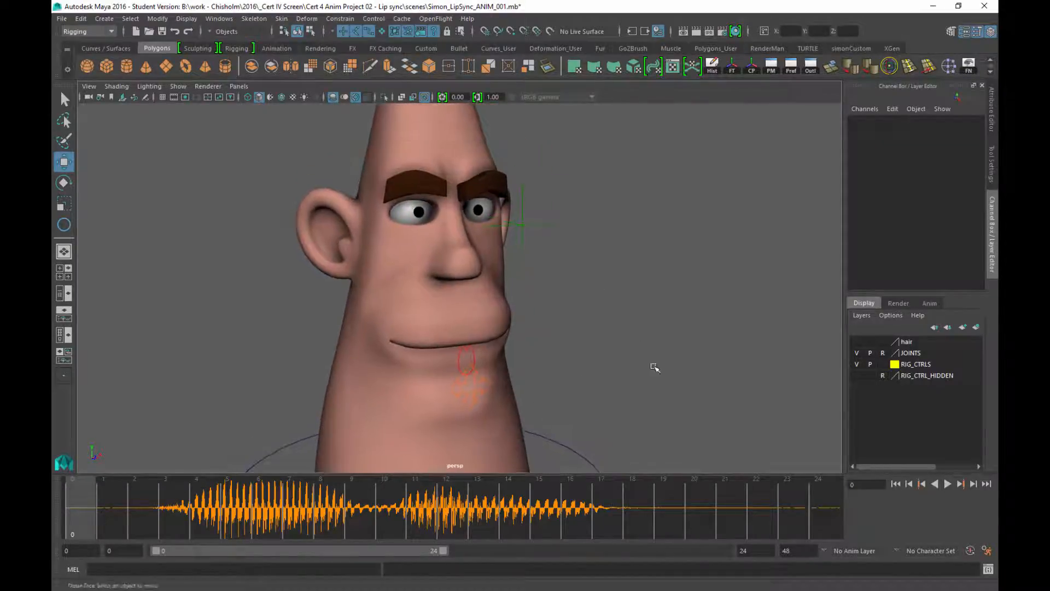
right_click_drag(654, 368, 600, 204, "alt")
left_click(482, 150)
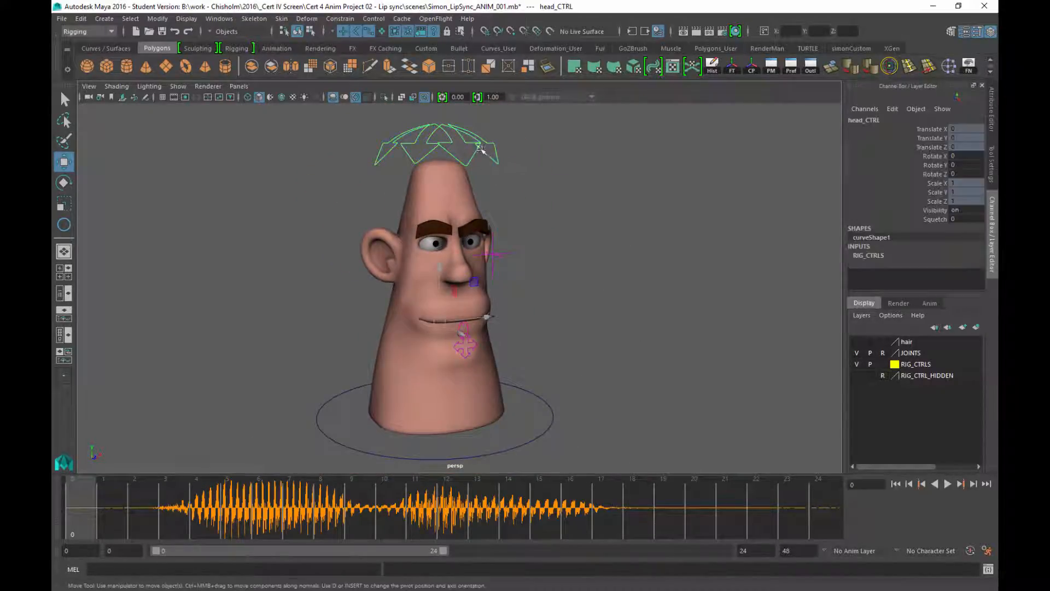
left_click_drag(574, 228, 513, 262, "alt")
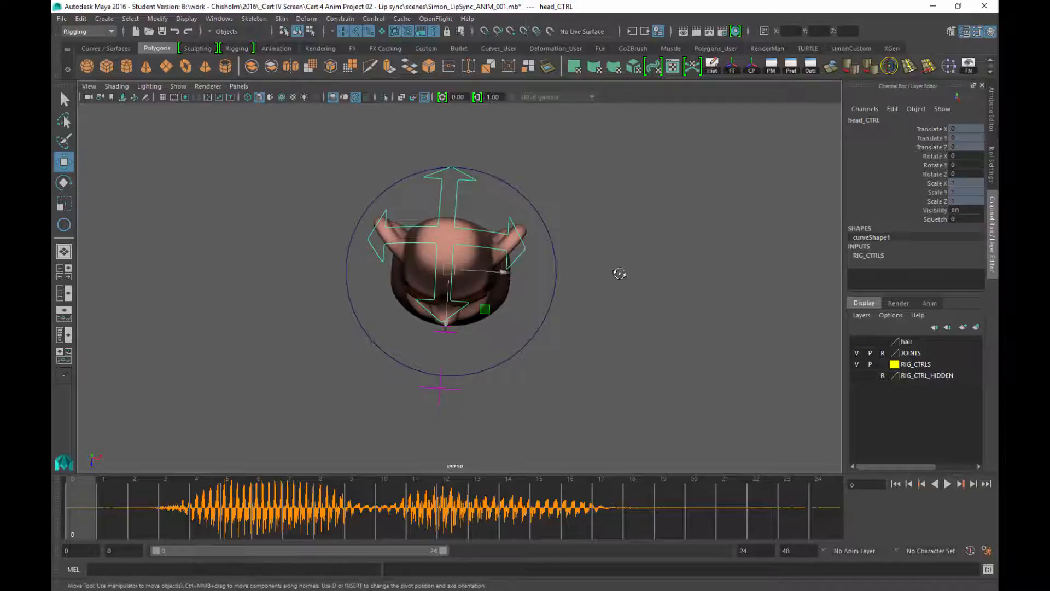
mouse_move(619, 273)
left_mouse_down("alt")
mouse_move(632, 227)
mouse_move(572, 333)
mouse_move(609, 277)
left_mouse_up("alt")
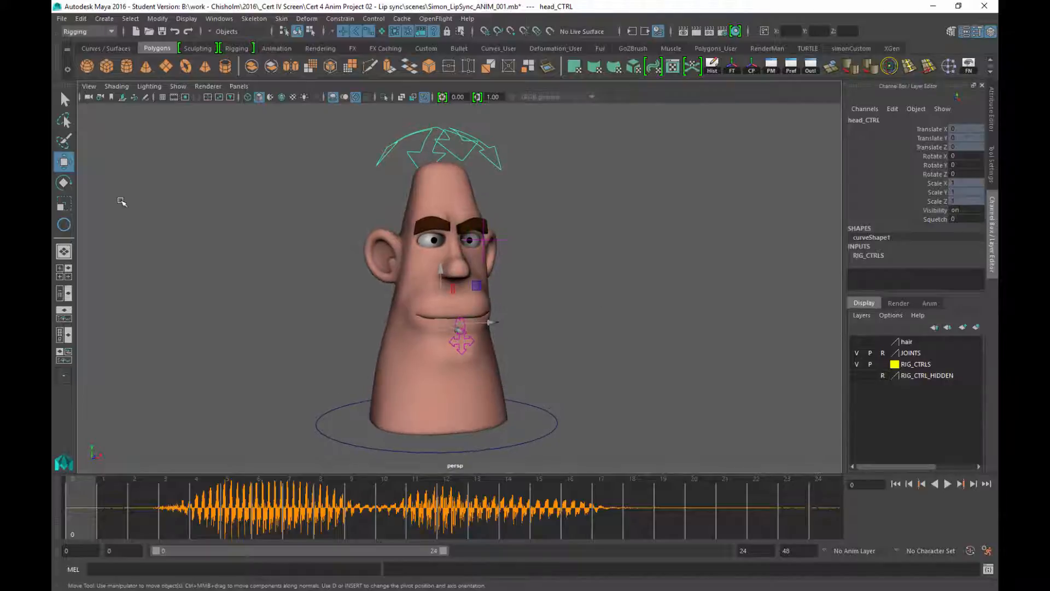
Step: Try rotating head_CTRL about the X and Y axes with the Rotate tool, and undo the rotations
left_click(67, 184)
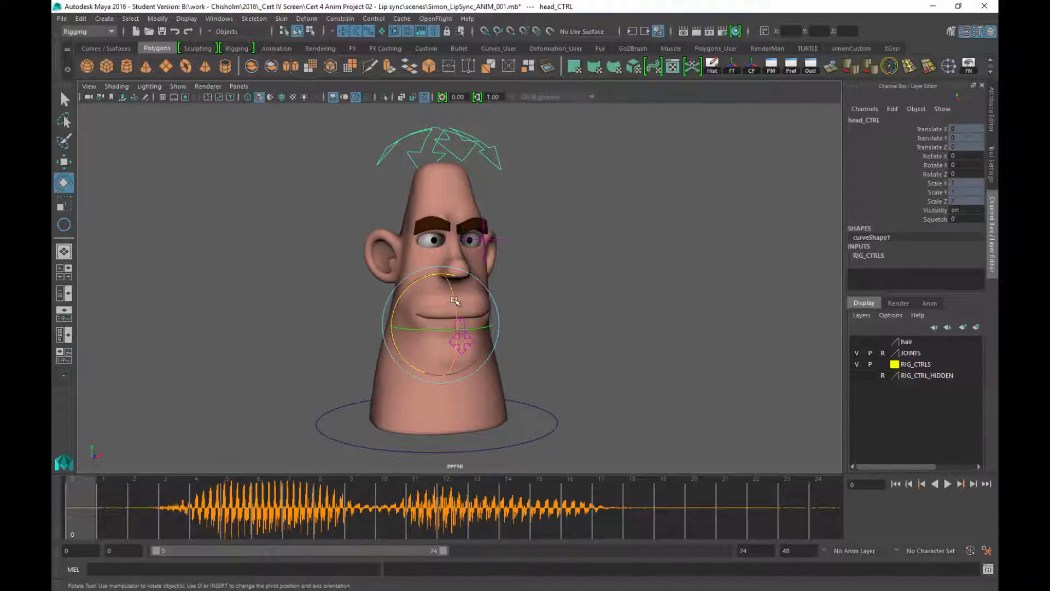
mouse_move(454, 300)
left_mouse_down()
mouse_move(438, 326)
mouse_move(459, 323)
mouse_move(434, 322)
mouse_move(452, 312)
mouse_move(441, 314)
left_mouse_up()
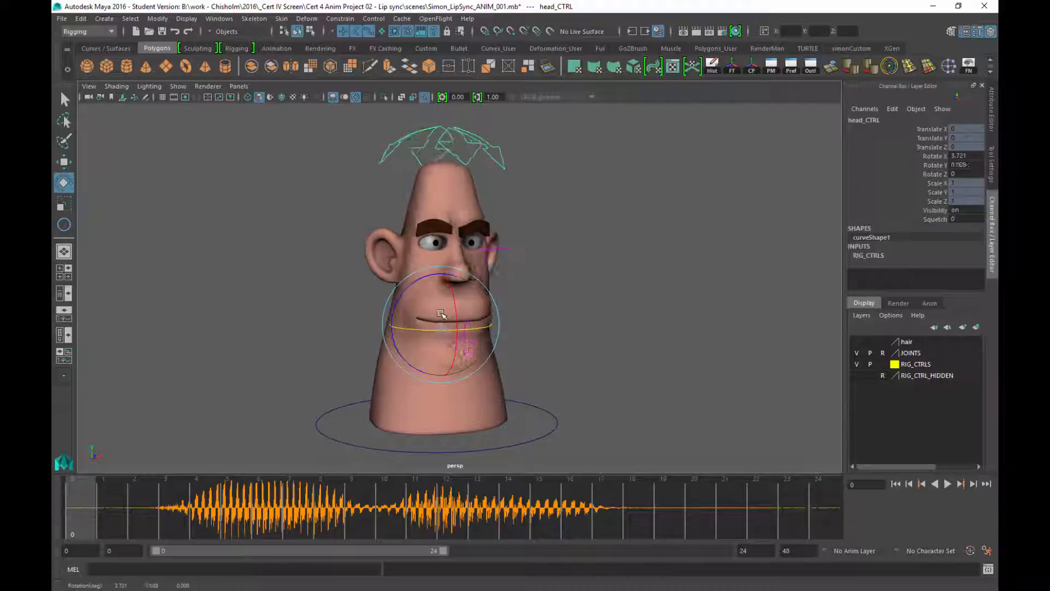
key("ctrl+z")
key("ctrl+z")
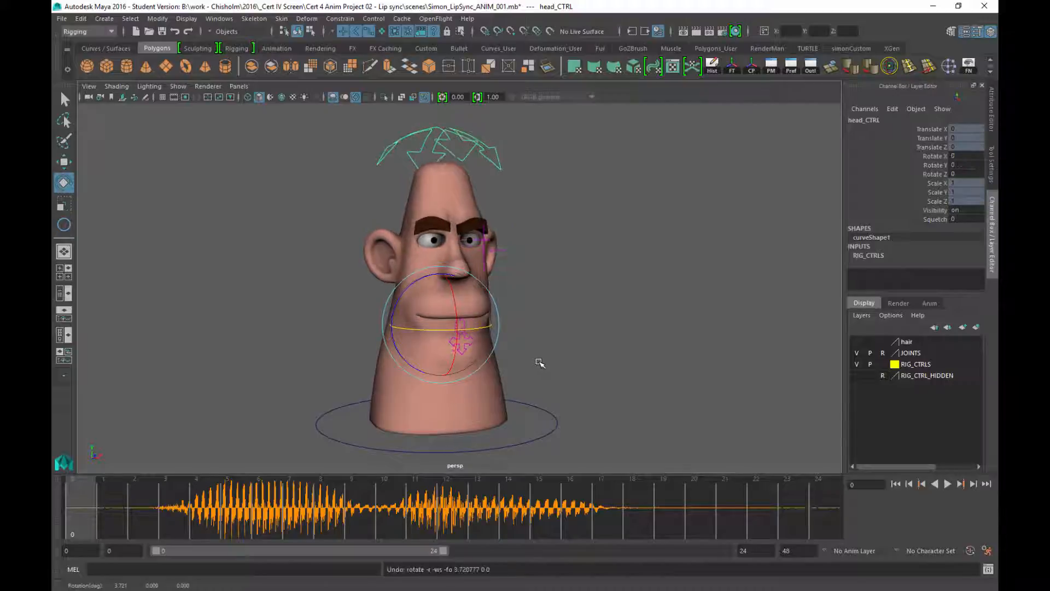
Step: Try tilting head_CTRL from side to side about the Z axis, and undo the rotations
scroll(548, 323, "up", 4)
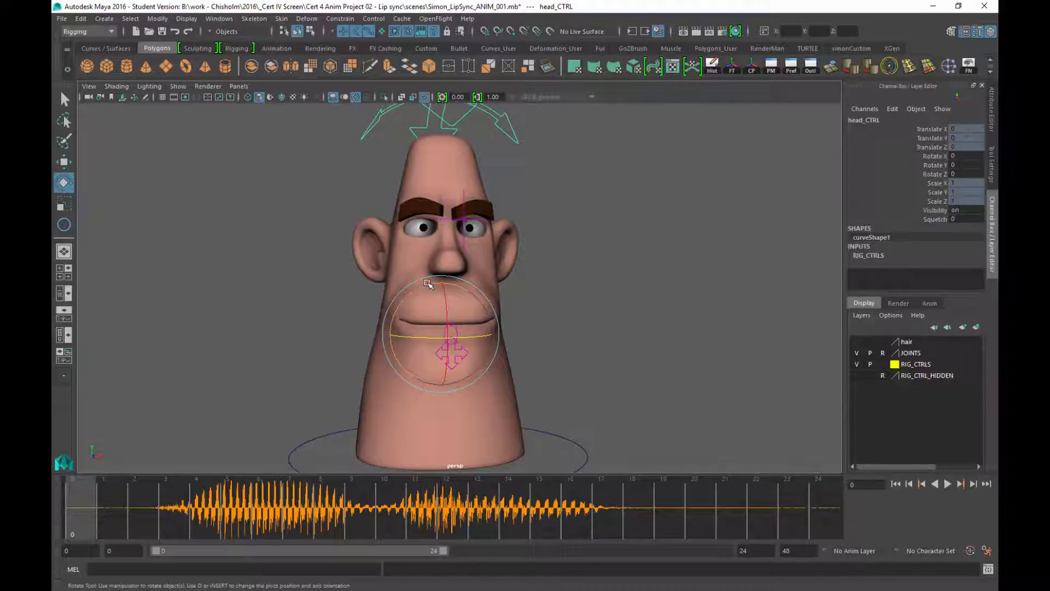
left_click_drag(428, 283, 390, 286)
key("ctrl+z")
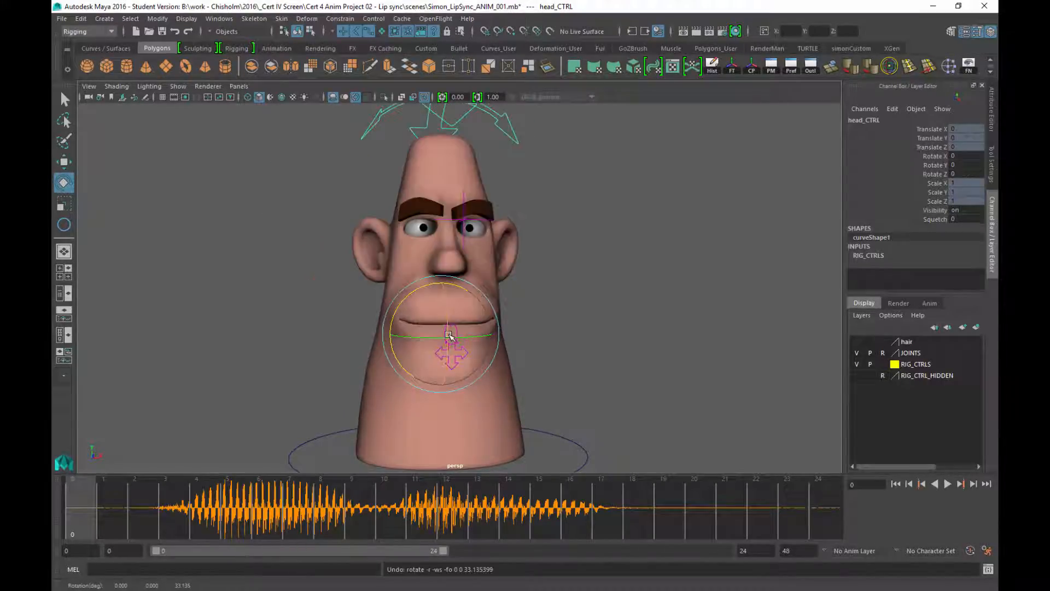
left_click_drag(589, 350, 557, 342, "alt")
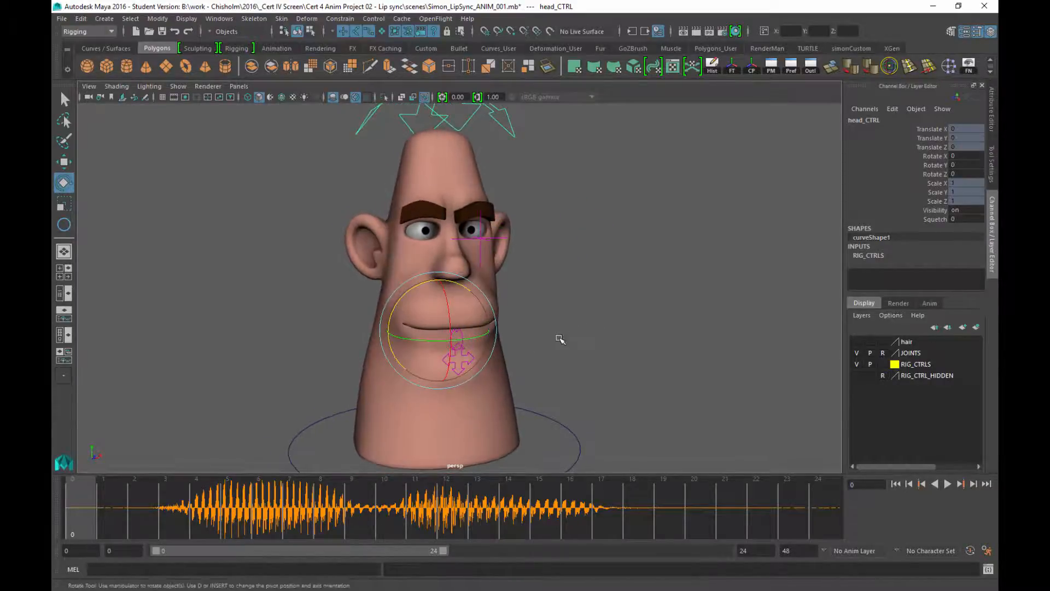
right_click_drag(557, 342, 557, 313, "alt")
left_click_drag(557, 313, 535, 312, "alt")
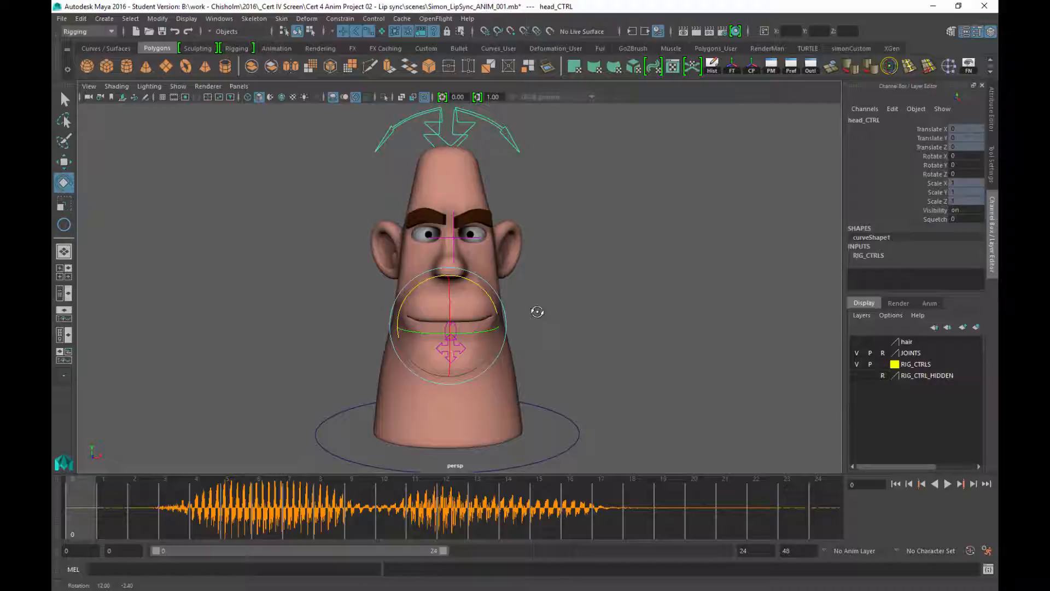
left_click(432, 279)
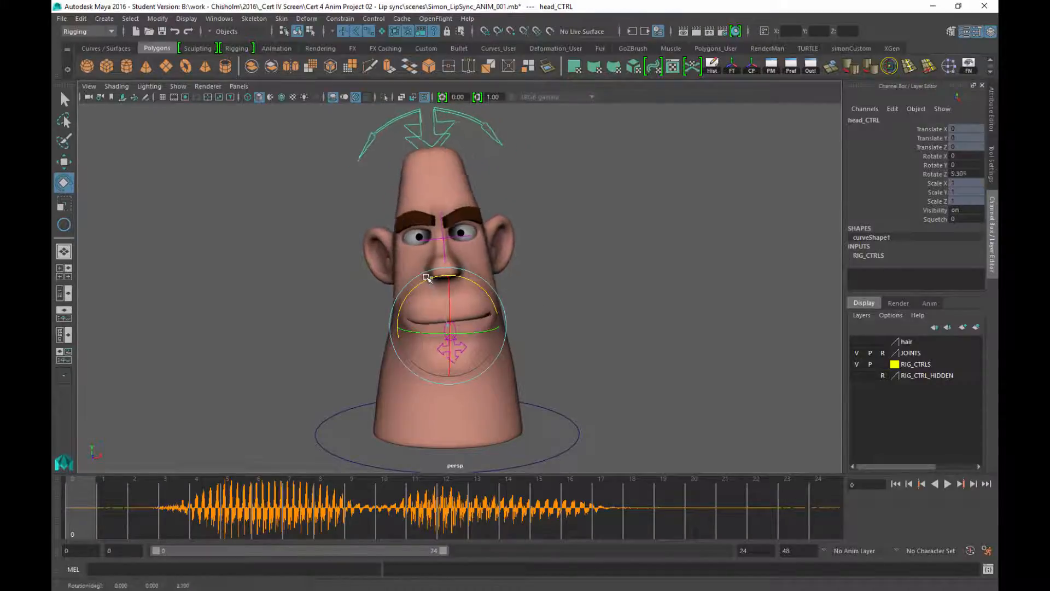
left_click_drag(442, 279, 435, 281)
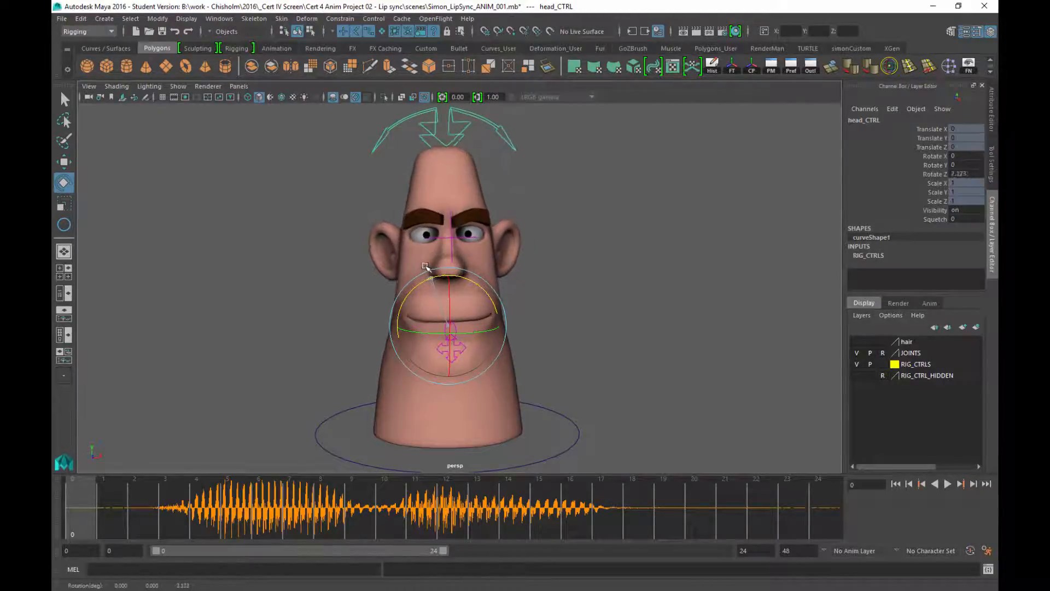
mouse_move(426, 267)
left_mouse_down()
mouse_move(402, 276)
mouse_move(432, 271)
mouse_move(408, 266)
left_mouse_up()
key("ctrl+z")
Step: Switch to the Select tool and clear the head_CTRL selection
left_click_drag(526, 328, 577, 306, "alt")
middle_click_drag(581, 322, 575, 301, "alt")
scroll(575, 301, "up", 3)
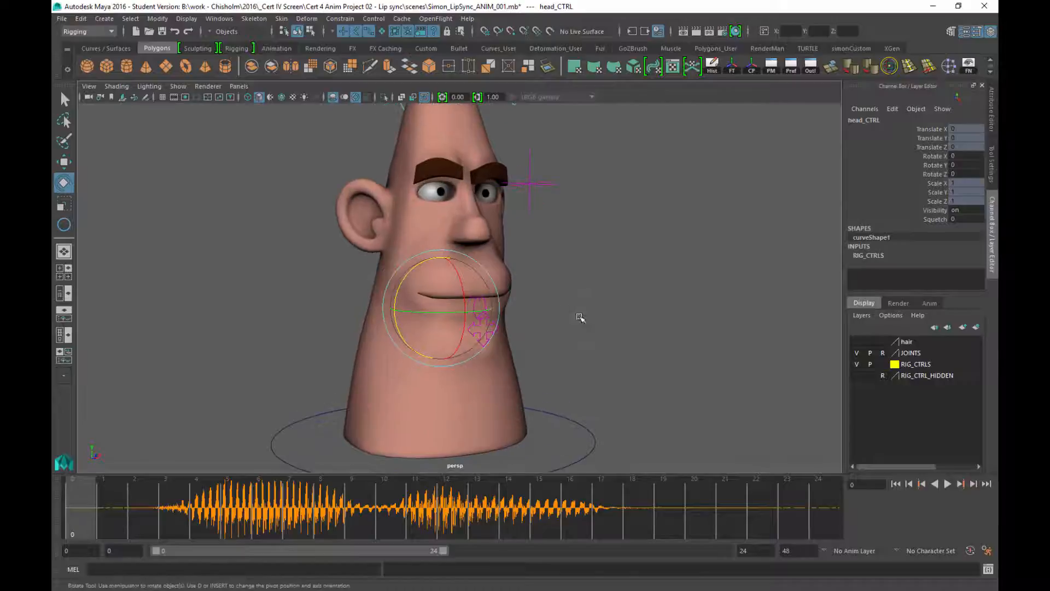
key("q")
left_click_drag(574, 322, 546, 301, "alt")
left_click(570, 290)
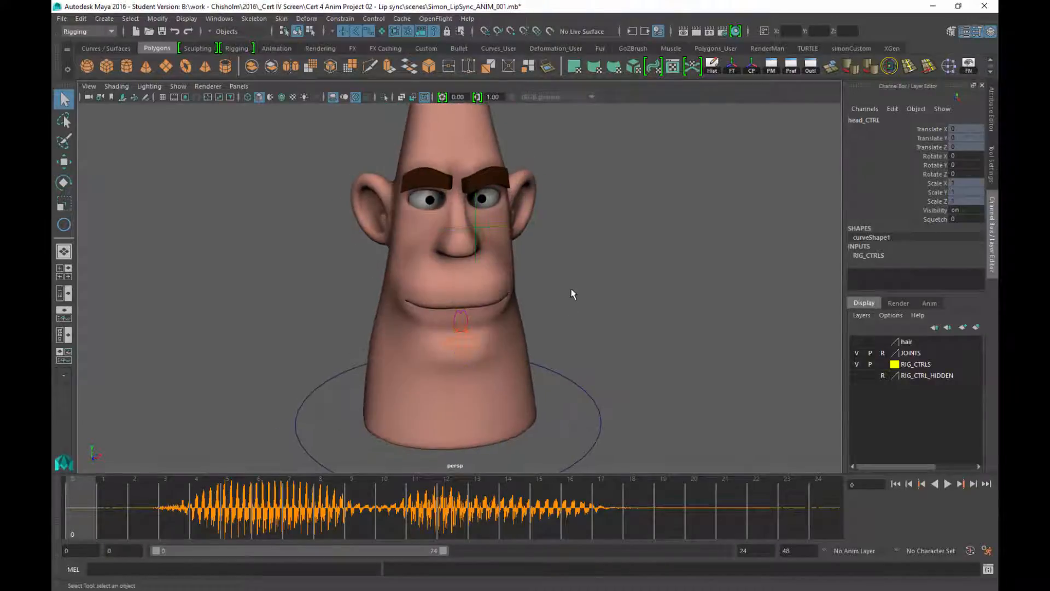
Step: Select the cross-shaped eye_TARG_CTRL in front of the face
right_click_drag(644, 337, 594, 296, "alt")
left_click_drag(595, 301, 513, 285, "alt")
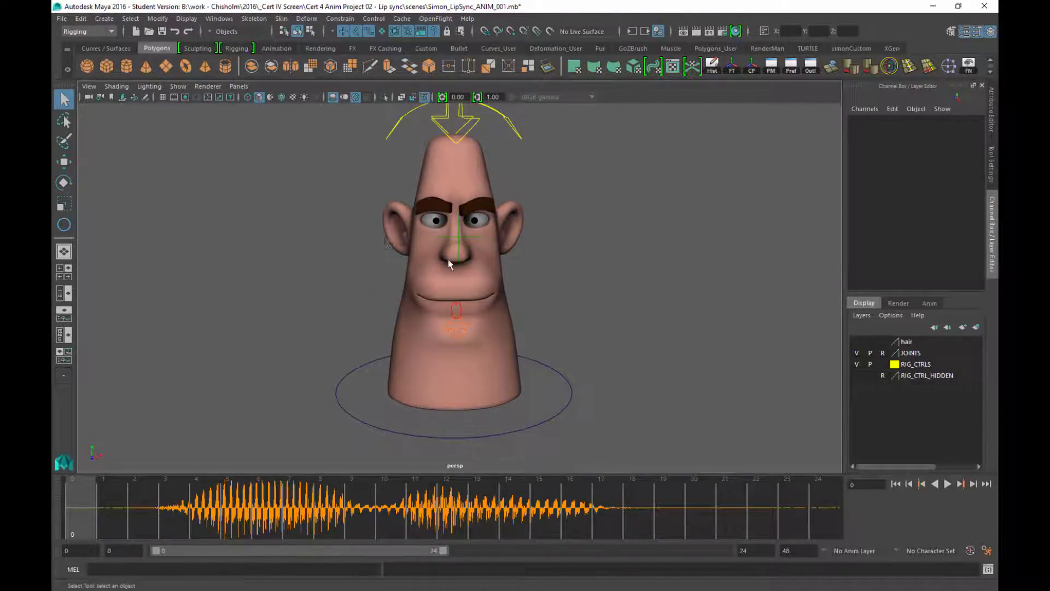
left_click_drag(448, 264, 524, 256, "alt")
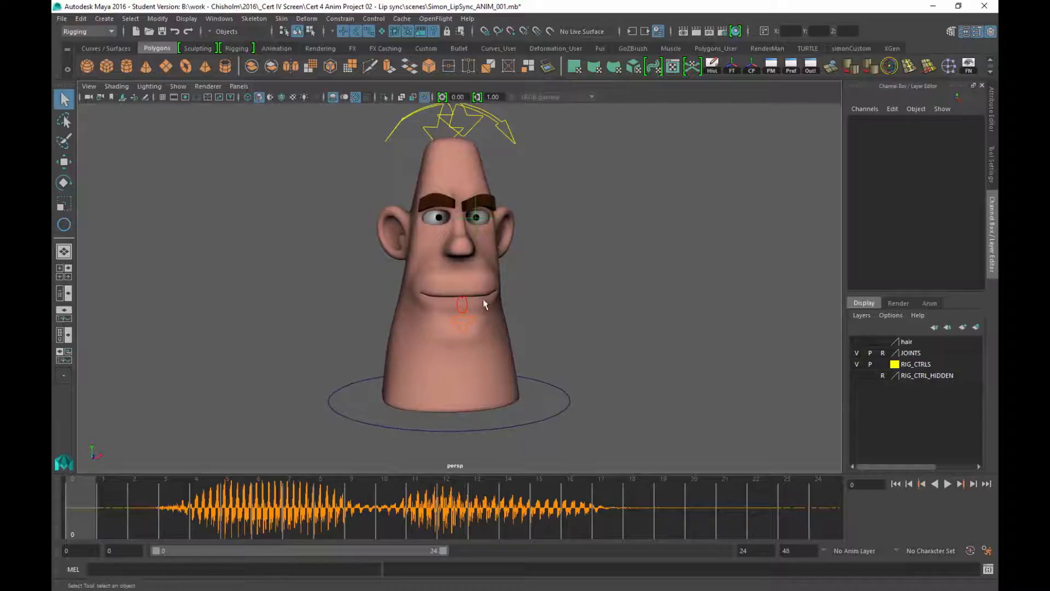
left_click_drag(565, 312, 574, 288, "alt")
left_click_drag(591, 235, 548, 221, "alt")
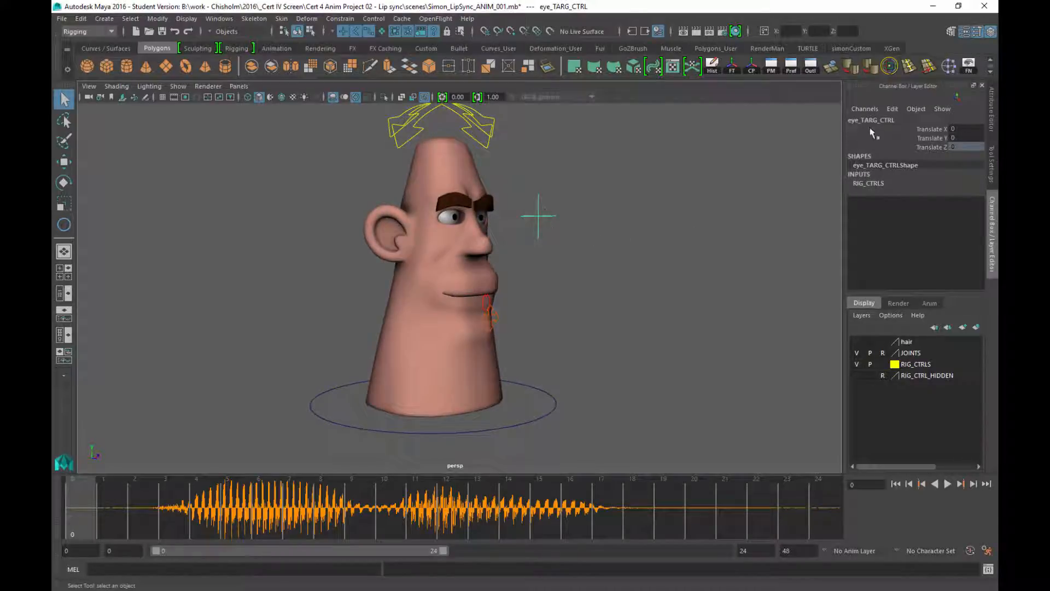
Step: Try moving eye_TARG_CTRL in the XY plane by about -0.114 in X and -0.037 in Y to shift the gaze
left_click_drag(667, 223, 621, 228, "alt")
right_click_drag(621, 230, 627, 275, "alt")
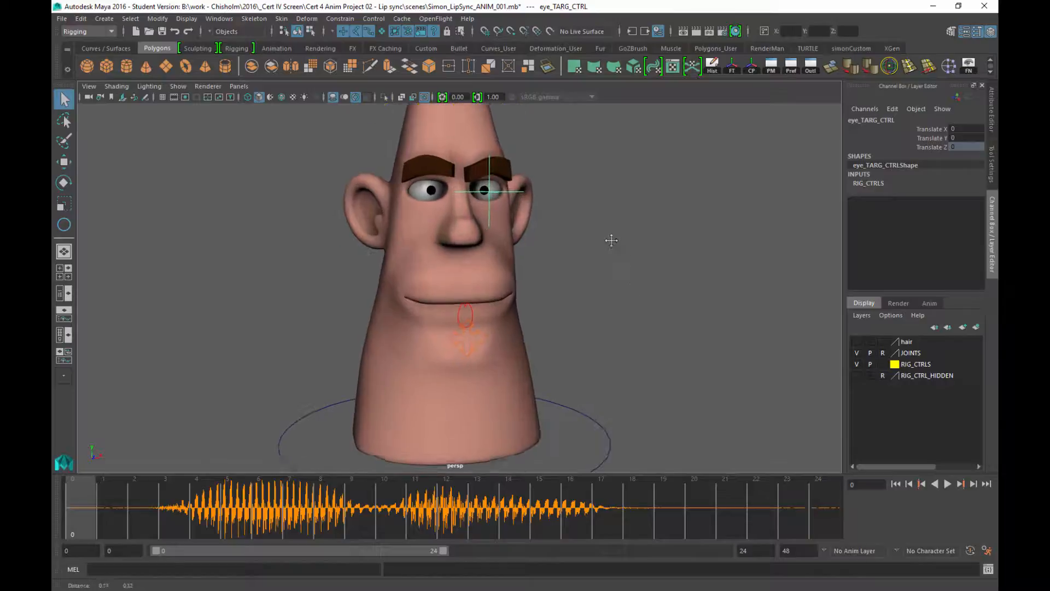
middle_click_drag(610, 239, 604, 246, "alt")
key("w")
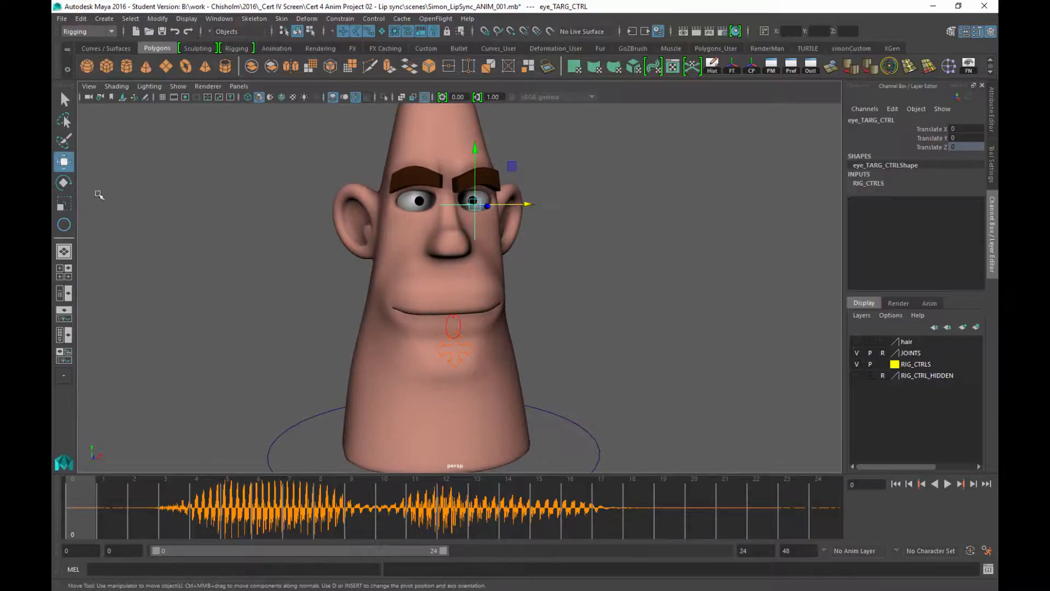
mouse_move(605, 253)
left_mouse_down("alt")
mouse_move(651, 265)
mouse_move(614, 258)
left_mouse_up("alt")
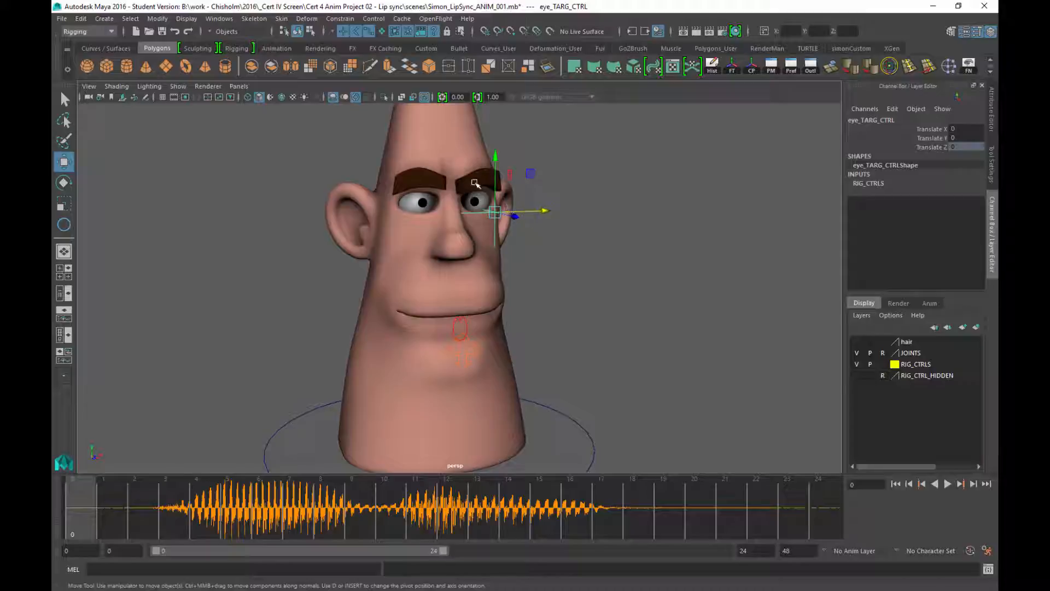
left_click_drag(514, 236, 499, 208, "alt")
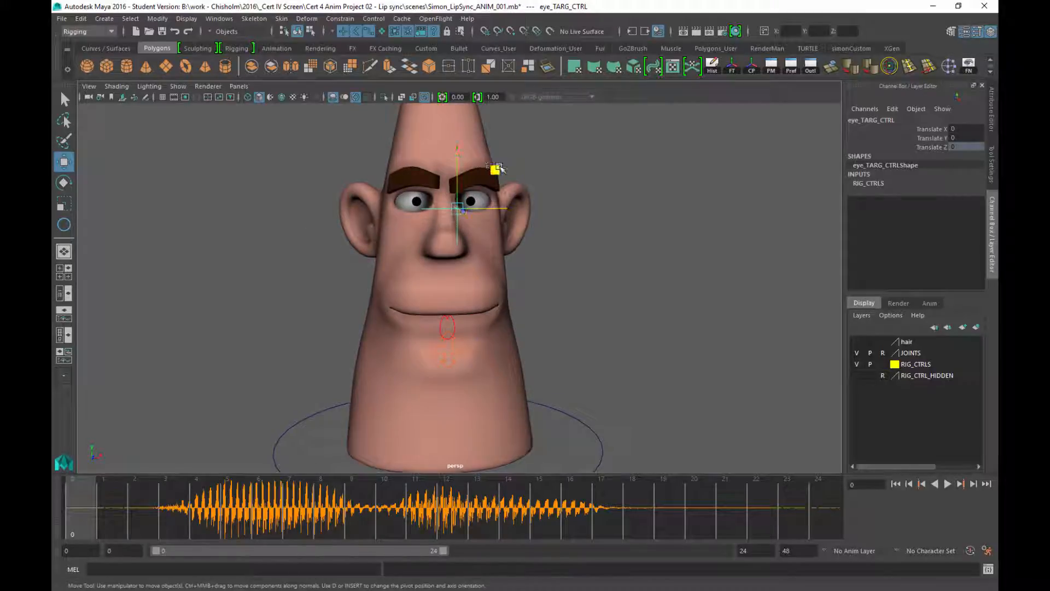
mouse_move(498, 169)
middle_mouse_down()
mouse_move(429, 170)
mouse_move(528, 179)
mouse_move(522, 213)
mouse_move(601, 154)
mouse_move(437, 115)
mouse_move(352, 236)
mouse_move(418, 147)
mouse_move(353, 217)
mouse_move(567, 263)
mouse_move(553, 129)
mouse_move(392, 148)
mouse_move(628, 208)
mouse_move(369, 196)
mouse_move(552, 205)
mouse_move(585, 233)
mouse_move(516, 211)
mouse_move(511, 183)
mouse_move(536, 166)
mouse_move(476, 166)
mouse_move(486, 173)
middle_mouse_up()
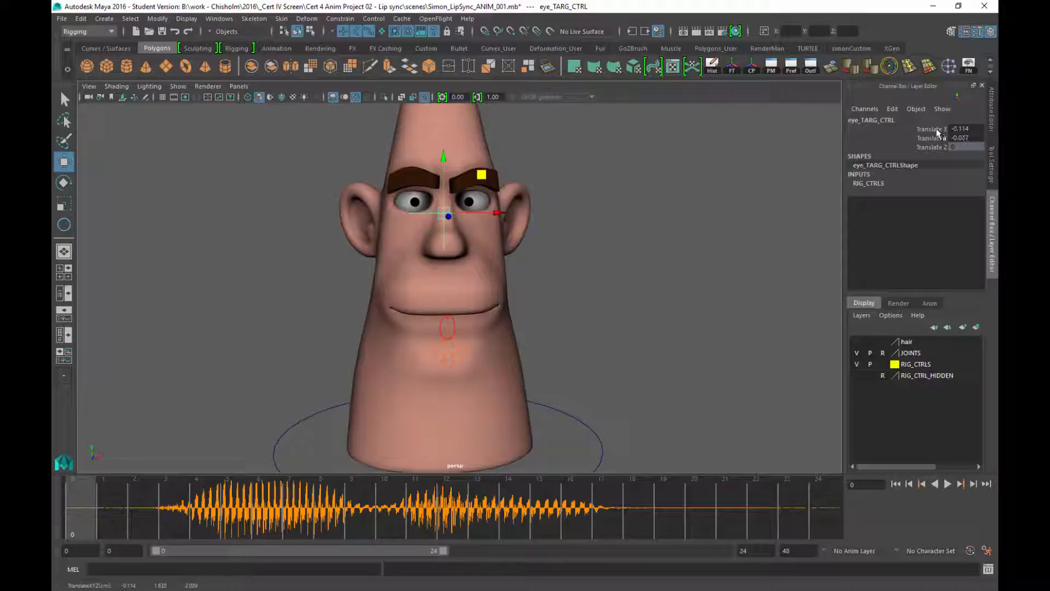
Step: Reset Translate X and Translate Y of eye_TARG_CTRL to 0
left_click_drag(958, 130, 960, 138)
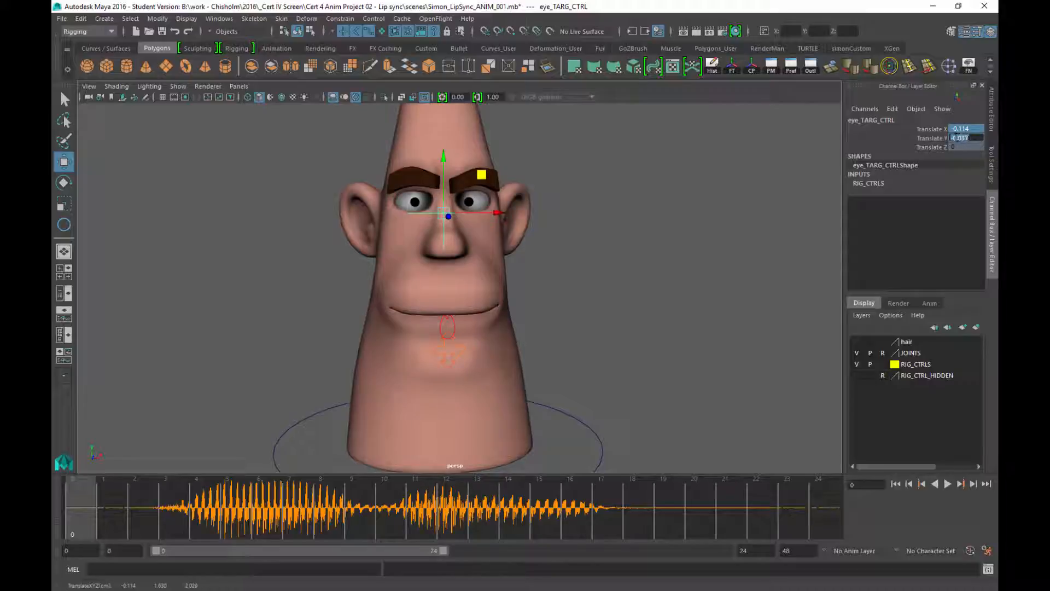
type("0")
key("Return")
Step: Select head_CTRL, highlight its Rotate X, Y and Z channels together for inspection, and clear the selection
left_click_drag(593, 277, 641, 271, "alt")
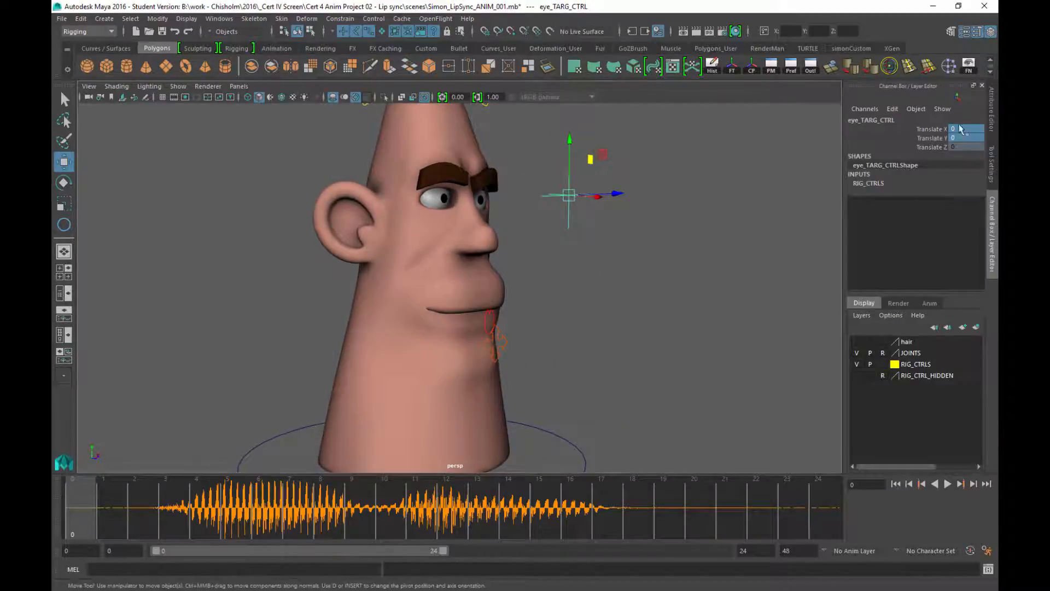
middle_click_drag(608, 313, 613, 390, "alt")
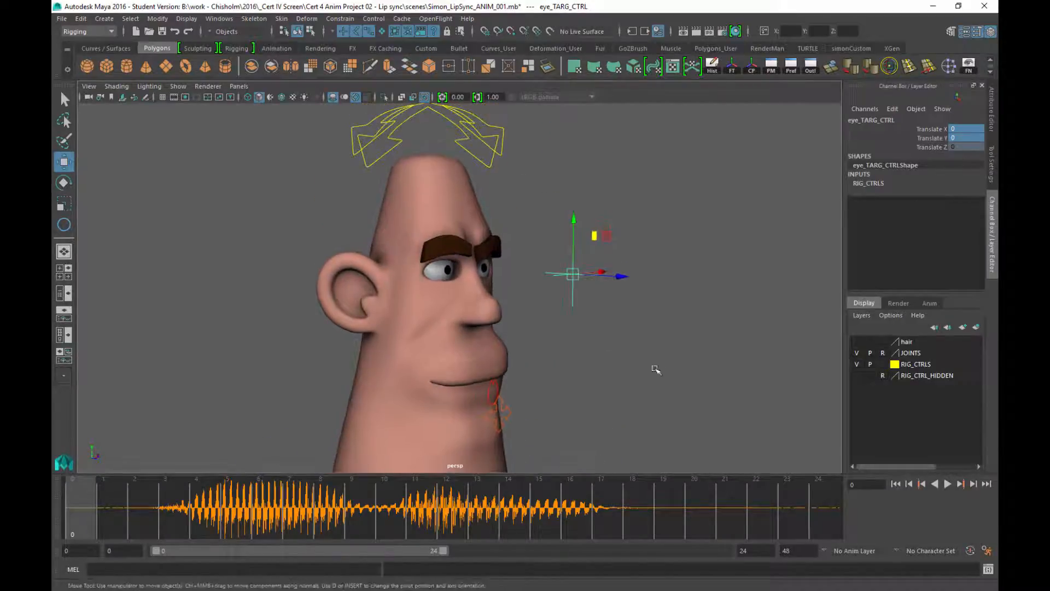
right_click_drag(656, 368, 590, 329, "alt")
left_click_drag(509, 165, 459, 185)
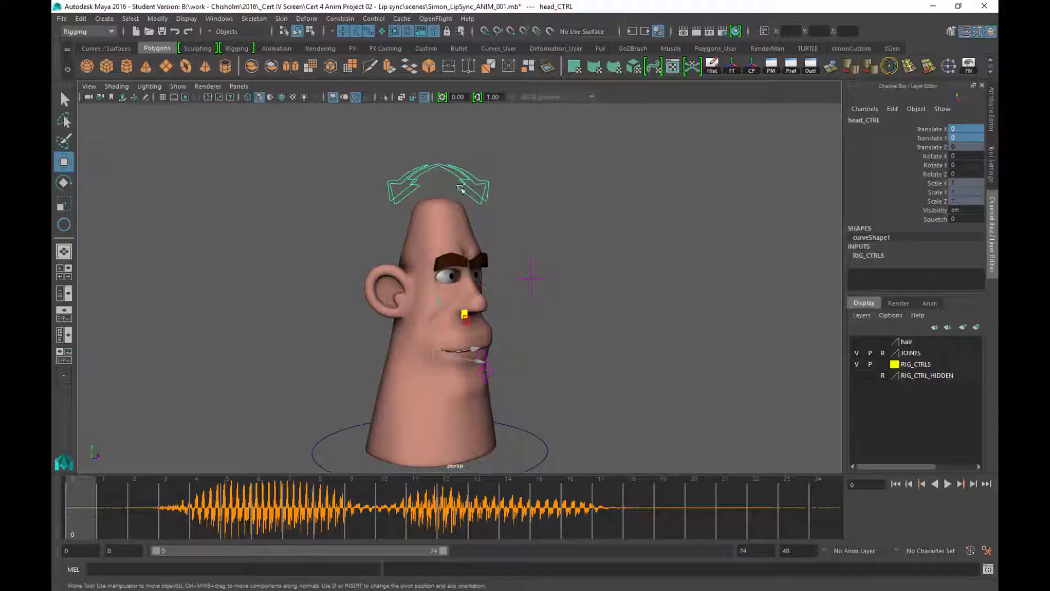
double_click(966, 157)
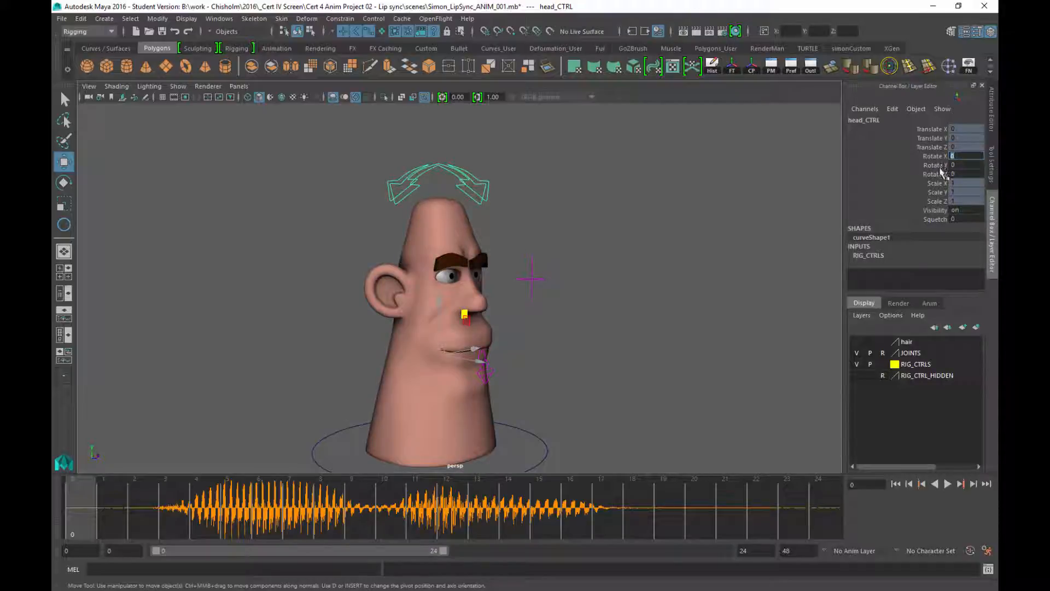
double_click(965, 173)
left_click_drag(965, 173, 961, 158)
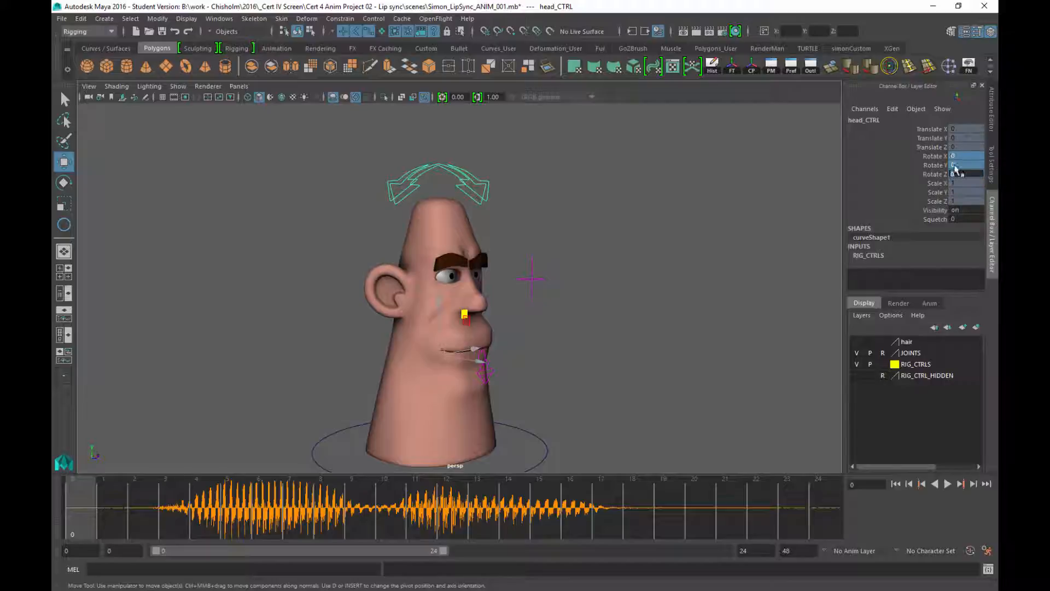
left_click(637, 371)
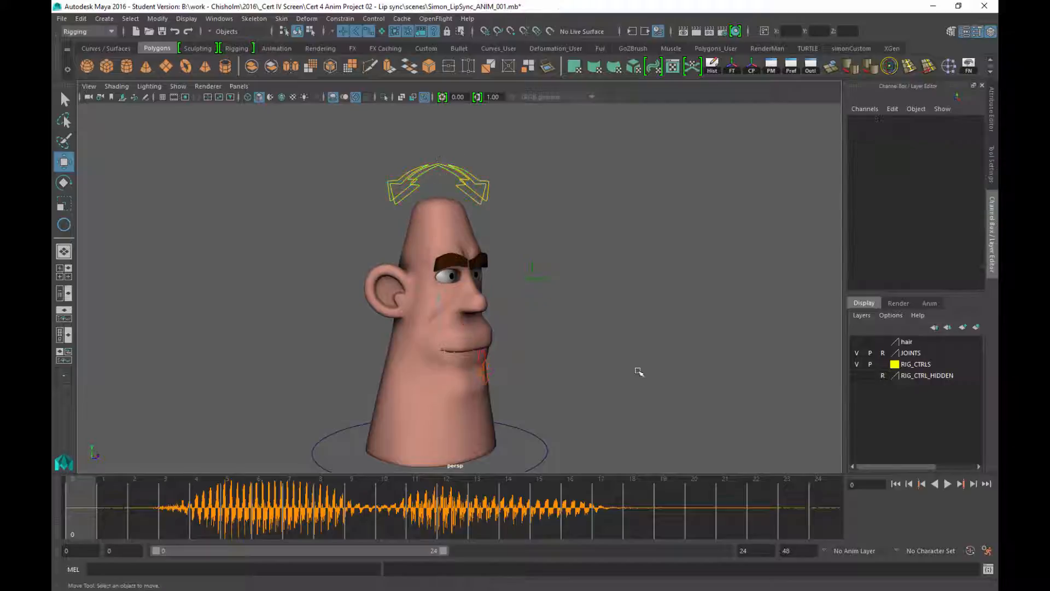
Step: Select jawCTRL, the four-way arrow control on the chin
left_click_drag(637, 371, 569, 291, "alt")
right_click_drag(569, 291, 651, 408, "alt")
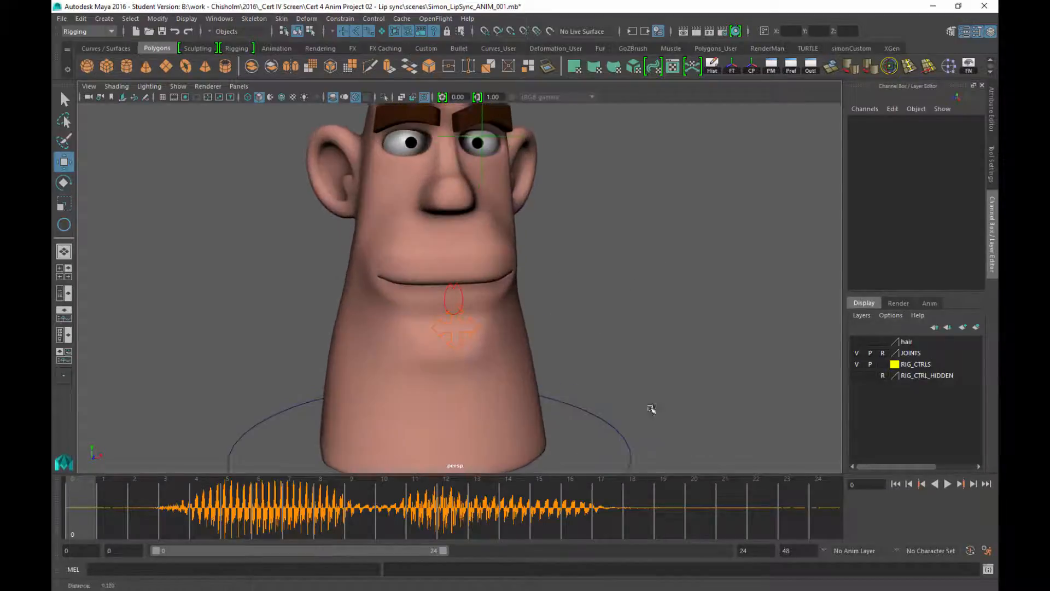
middle_click_drag(580, 310, 567, 335, "alt")
left_click_drag(567, 335, 613, 309, "alt")
middle_click_drag(613, 308, 654, 290, "alt")
left_click_drag(654, 290, 583, 349, "alt")
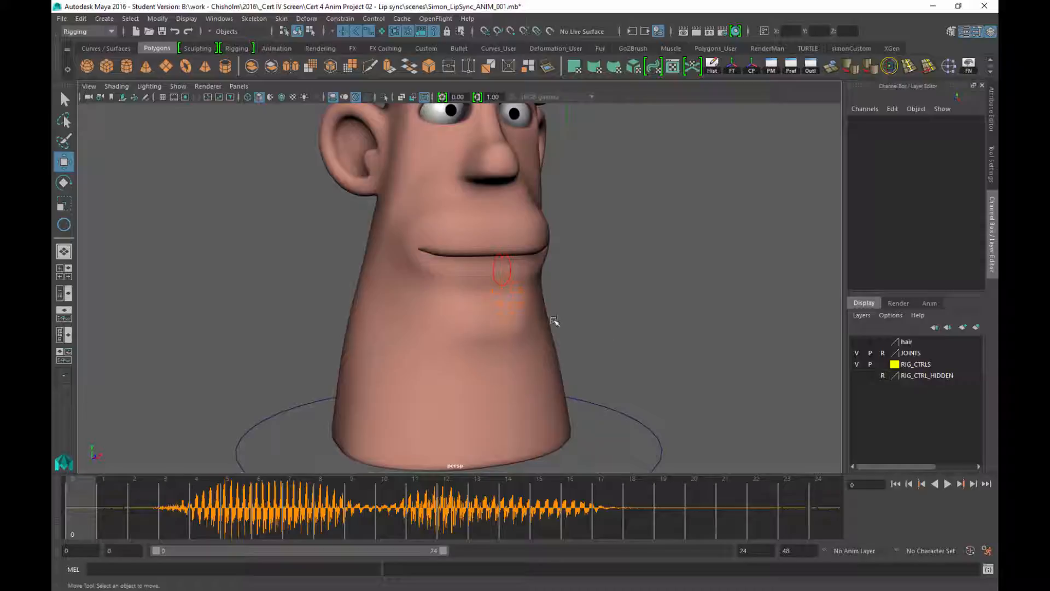
left_click(529, 300)
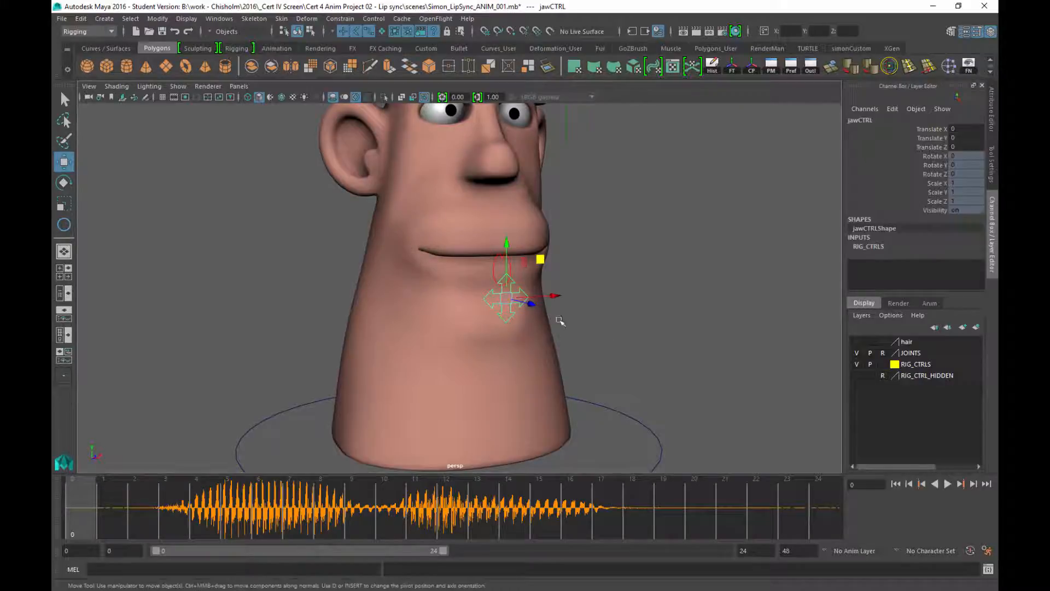
Step: Try moving jawCTRL downward in the XY plane to open the jaw, inspect it from the side, and undo the move
left_click_drag(665, 324, 639, 328, "alt")
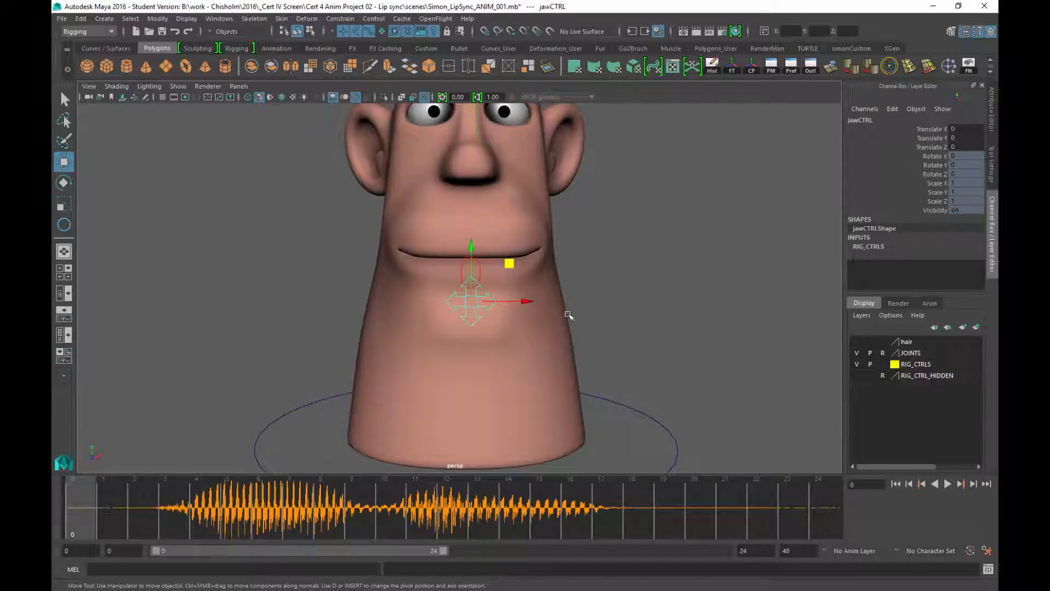
middle_click_drag(512, 263, 478, 313)
left_click_drag(478, 312, 667, 227, "alt")
key("ctrl+z")
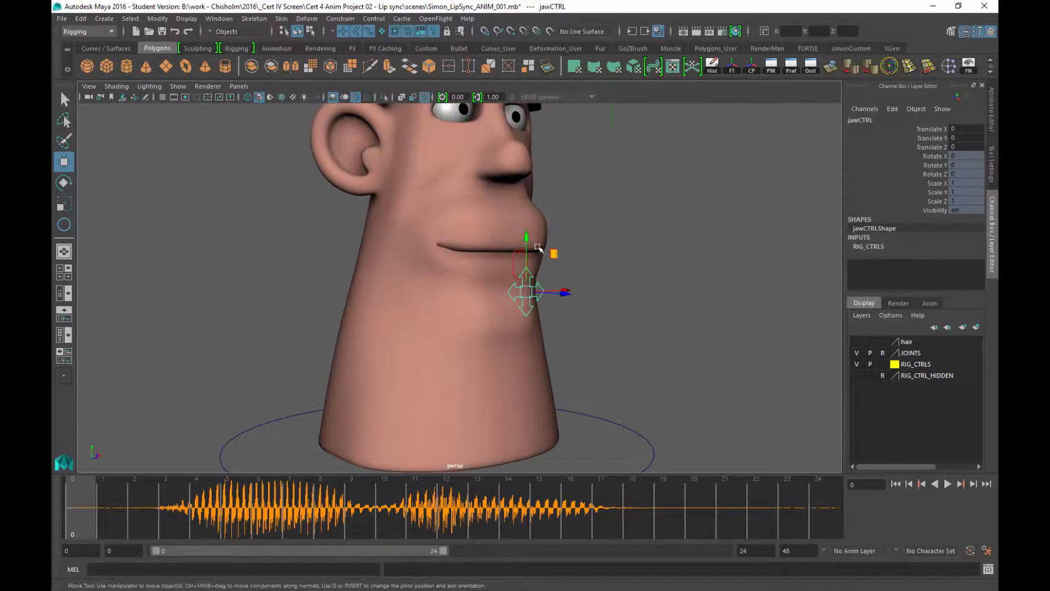
Step: Lower jawCTRL to a Translate Y of about -0.554 to open the mouth for a close look at the tongue and teeth
left_click_drag(526, 237, 525, 308)
left_click_drag(628, 202, 645, 241, "alt")
right_click_drag(646, 240, 691, 328, "alt")
left_click_drag(691, 328, 676, 307, "alt")
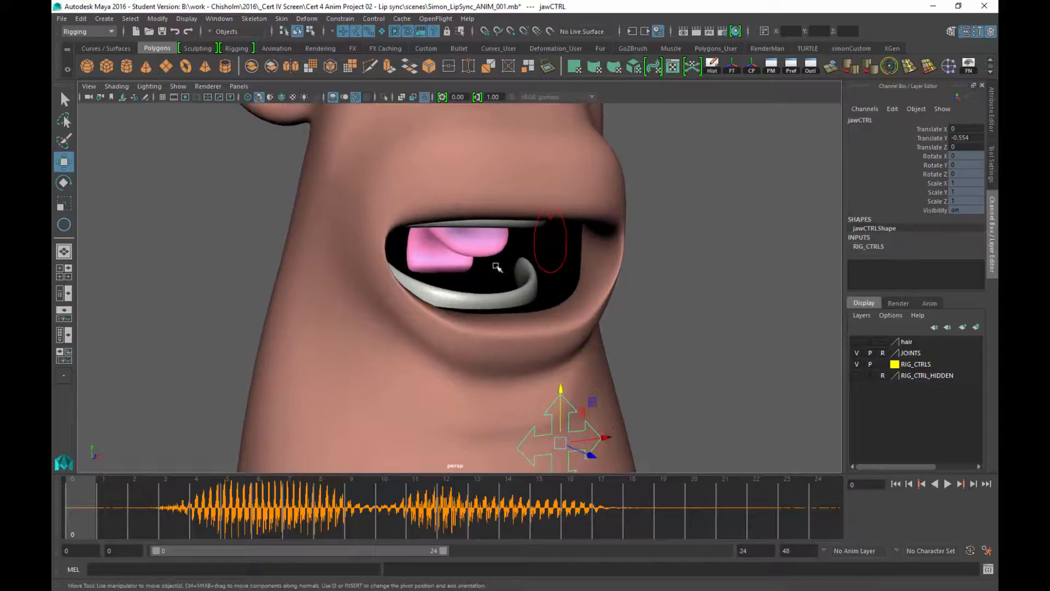
Step: Select TongueCTRL inside the open mouth, try moving it down and forward, and undo the last forward move
left_click(549, 264)
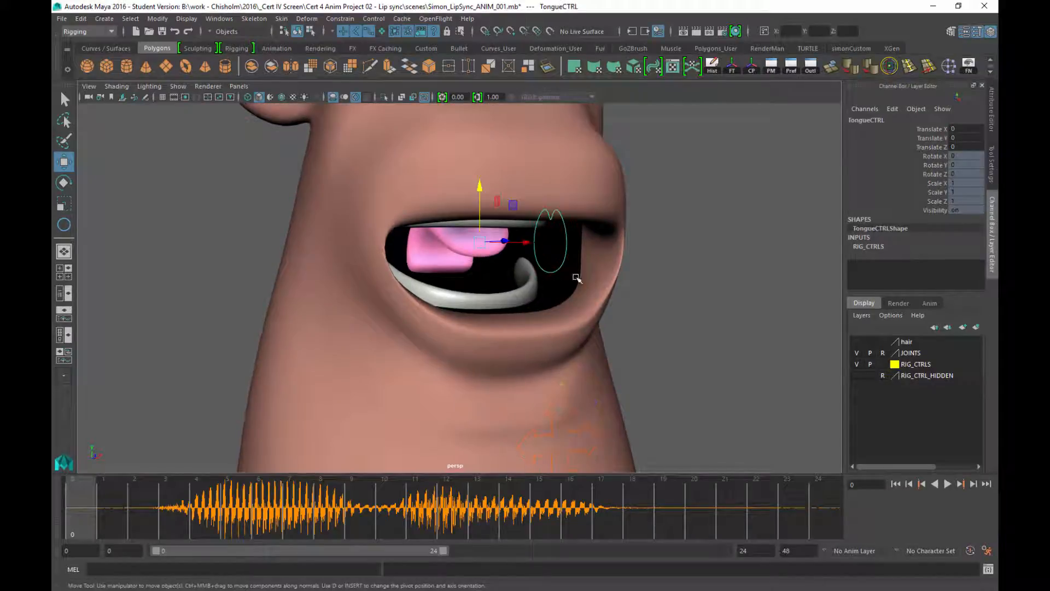
left_click_drag(574, 277, 517, 245, "alt")
left_click_drag(636, 337, 503, 298, "alt")
key("ctrl+z")
left_click_drag(541, 336, 632, 340, "alt")
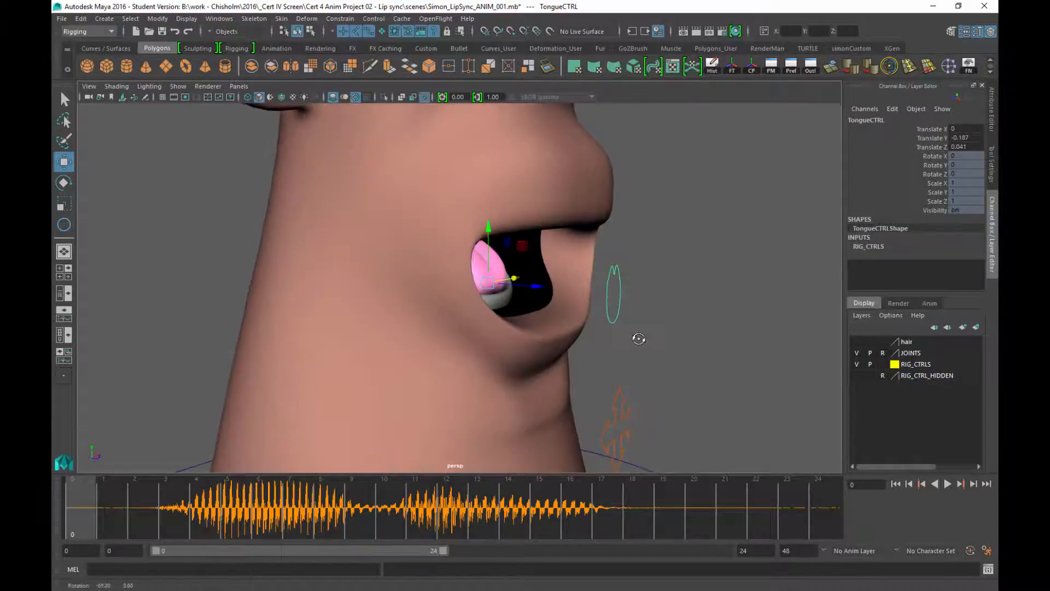
left_click_drag(530, 285, 650, 288)
key("ctrl+z")
left_click_drag(649, 382, 436, 251, "alt")
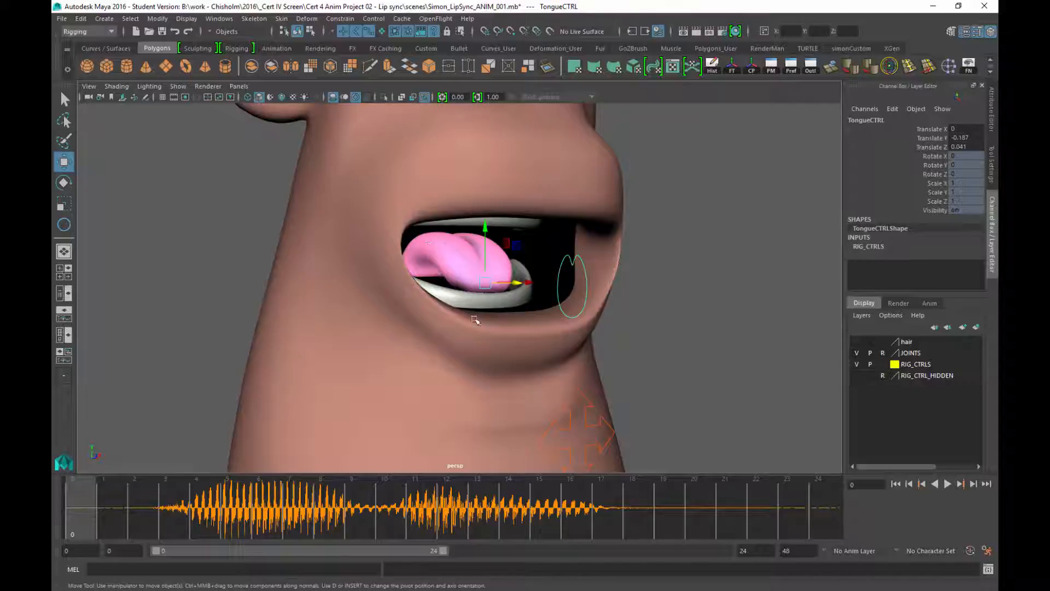
Step: Inspect the tongue from both sides and lower TongueCTRL in the YZ plane to a Translate Y of about -0.287
left_click_drag(476, 320, 444, 262, "alt")
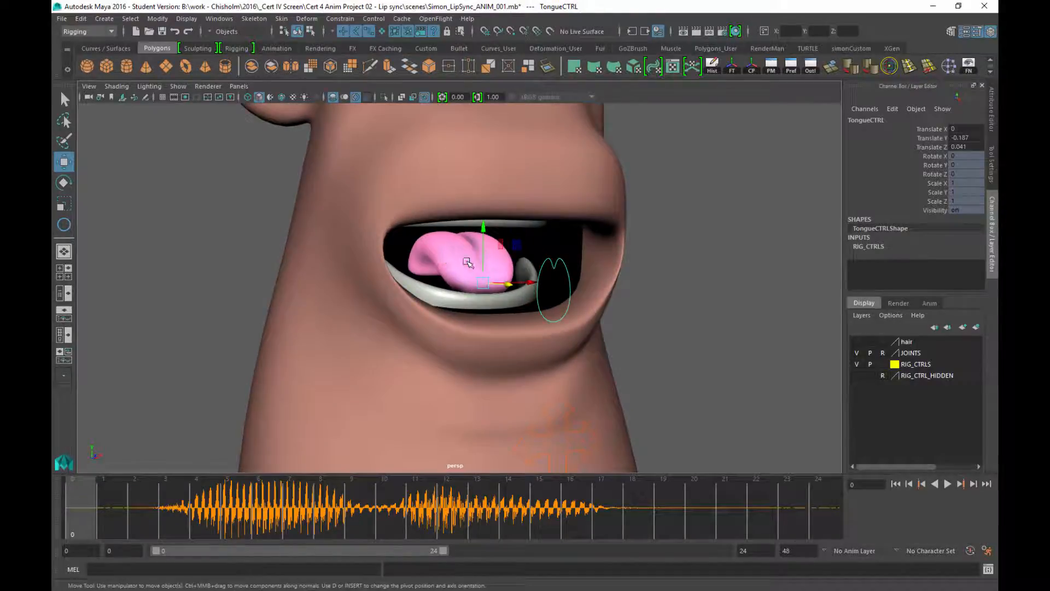
left_click_drag(633, 363, 681, 348, "alt")
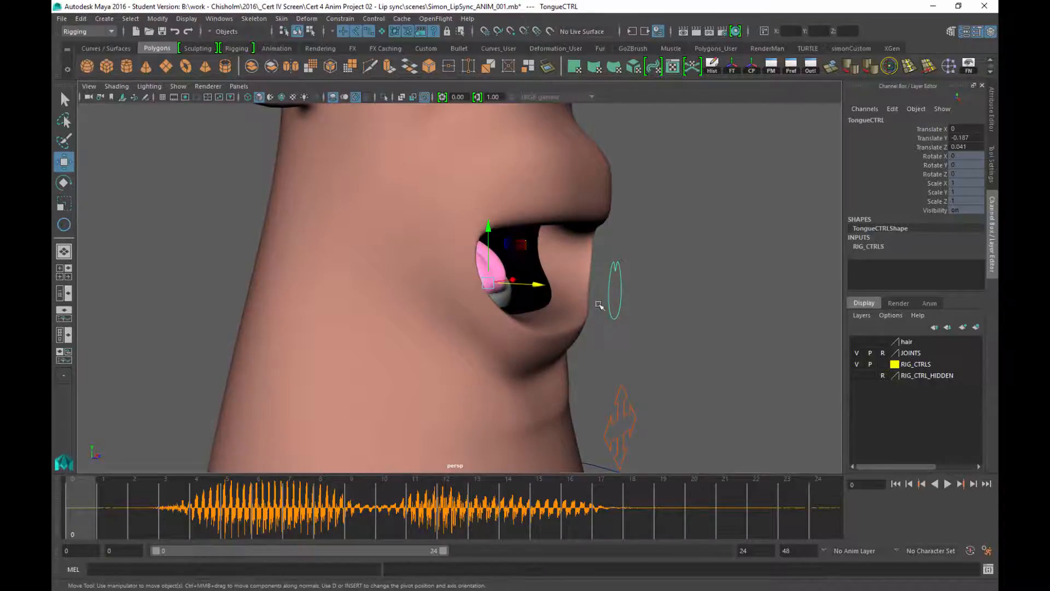
left_click_drag(600, 304, 514, 268, "alt")
left_click_drag(612, 230, 496, 230, "alt")
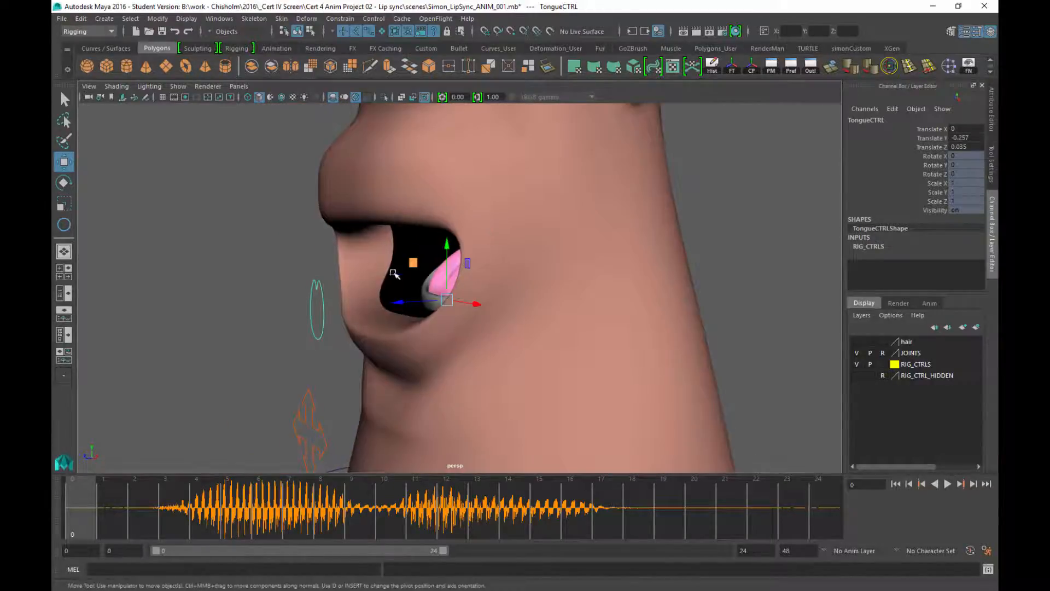
left_click_drag(411, 263, 417, 269)
left_click_drag(501, 313, 549, 302, "alt")
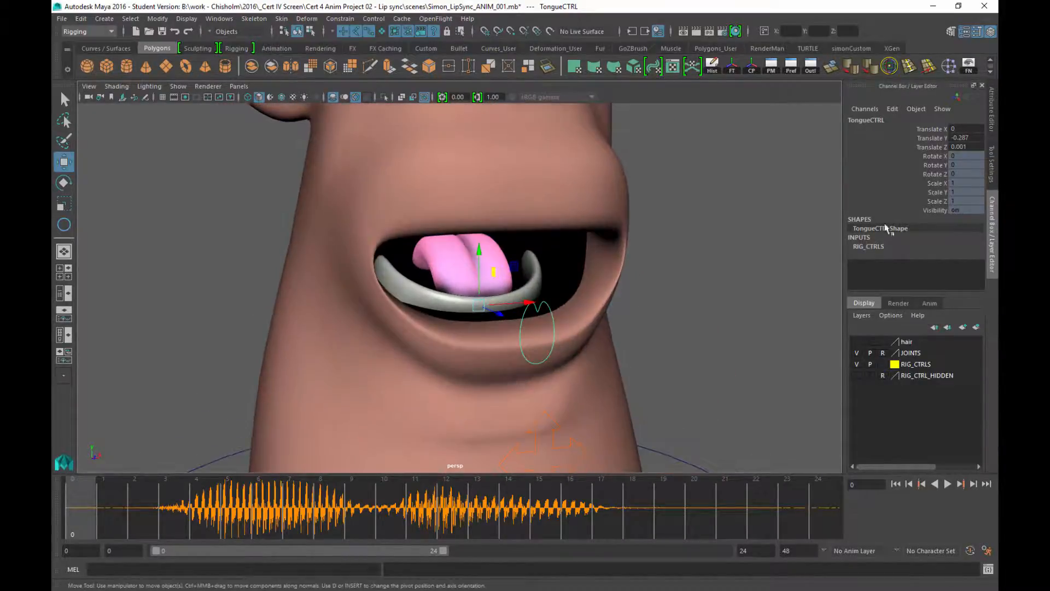
Step: Reset Translate X, Y and Z of TongueCTRL to 0
left_click_drag(963, 132, 961, 147)
type("0")
key("Return")
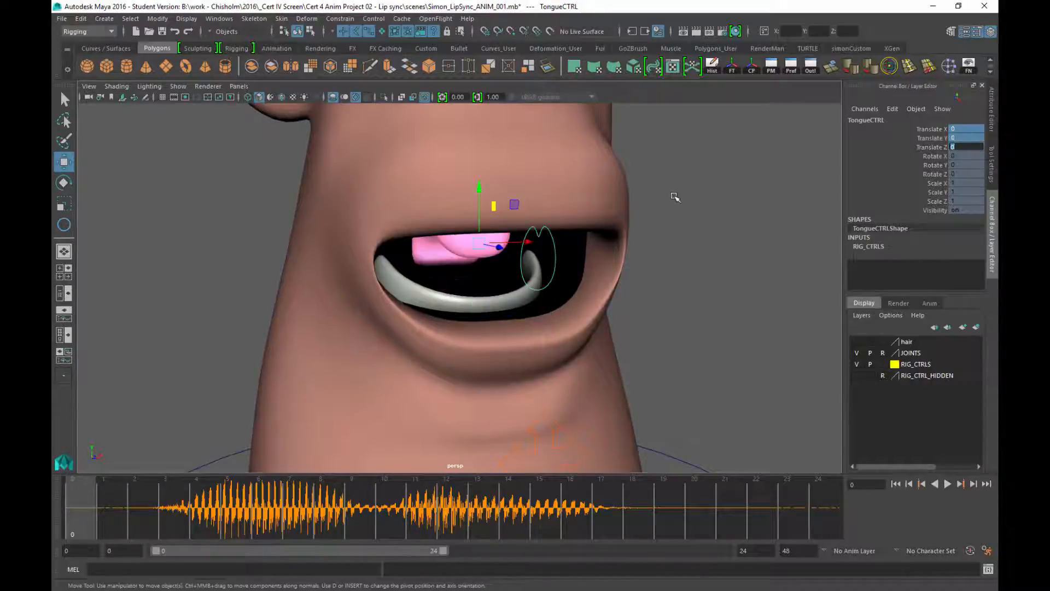
Step: Select jawCTRL and try closing and reopening the mouth, leaving Translate Y at about -0.53
left_click_drag(670, 377, 578, 284, "alt")
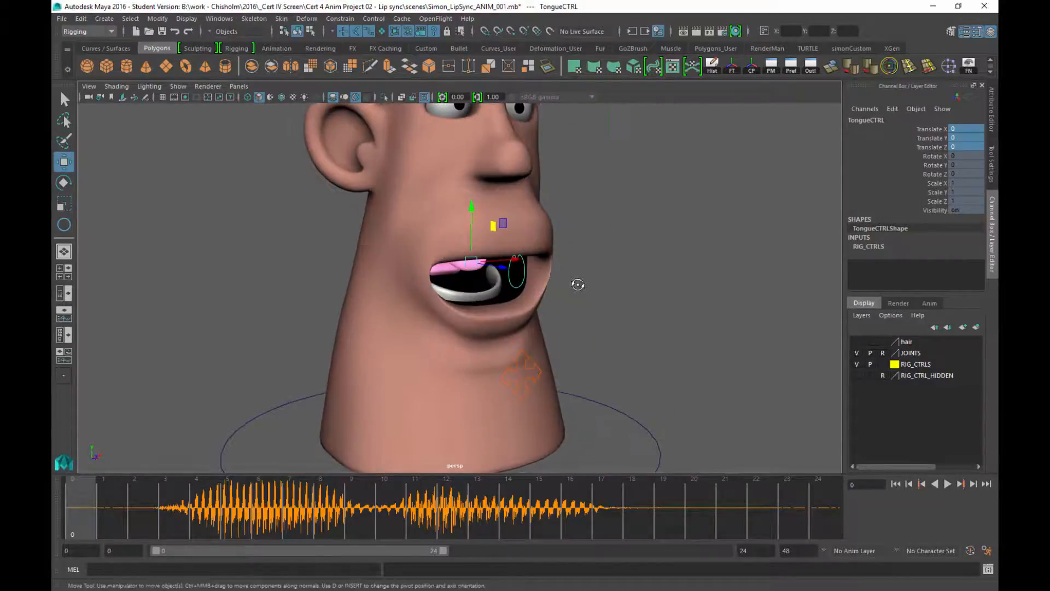
left_click(540, 370)
left_click_drag(522, 324, 520, 257)
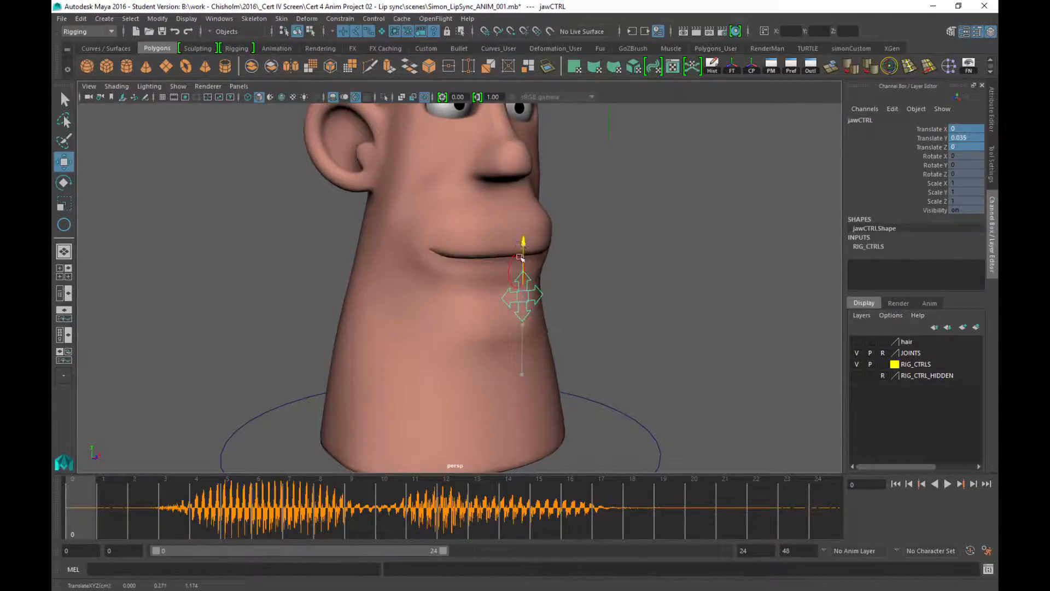
mouse_move(518, 311)
left_mouse_down()
mouse_move(519, 266)
mouse_move(506, 310)
left_mouse_up()
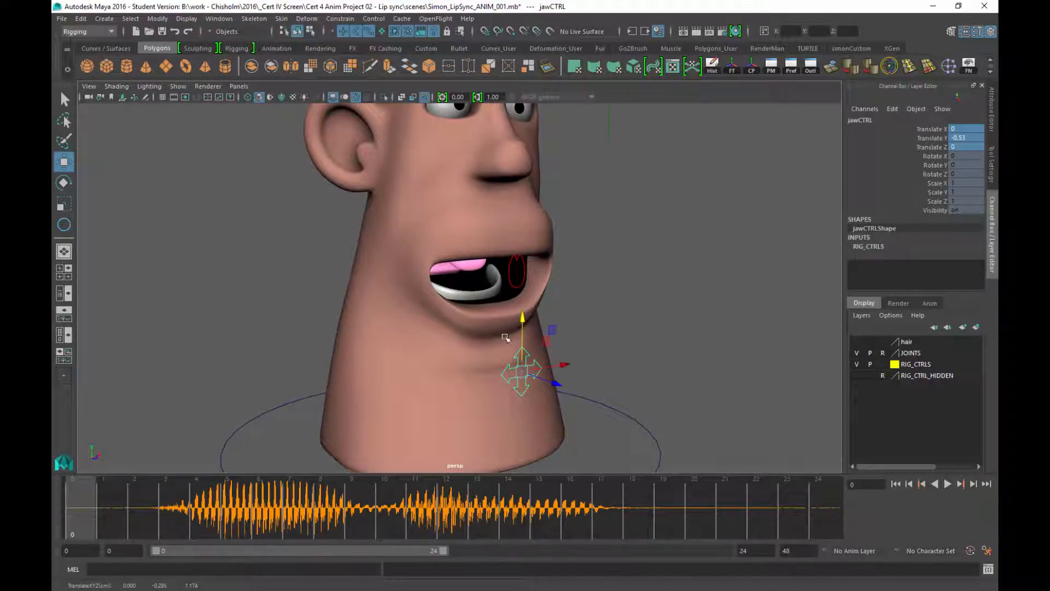
Step: Switch the selection between TongueCTRL and jawCTRL, and undo the latest jaw move and selection
left_click(511, 287)
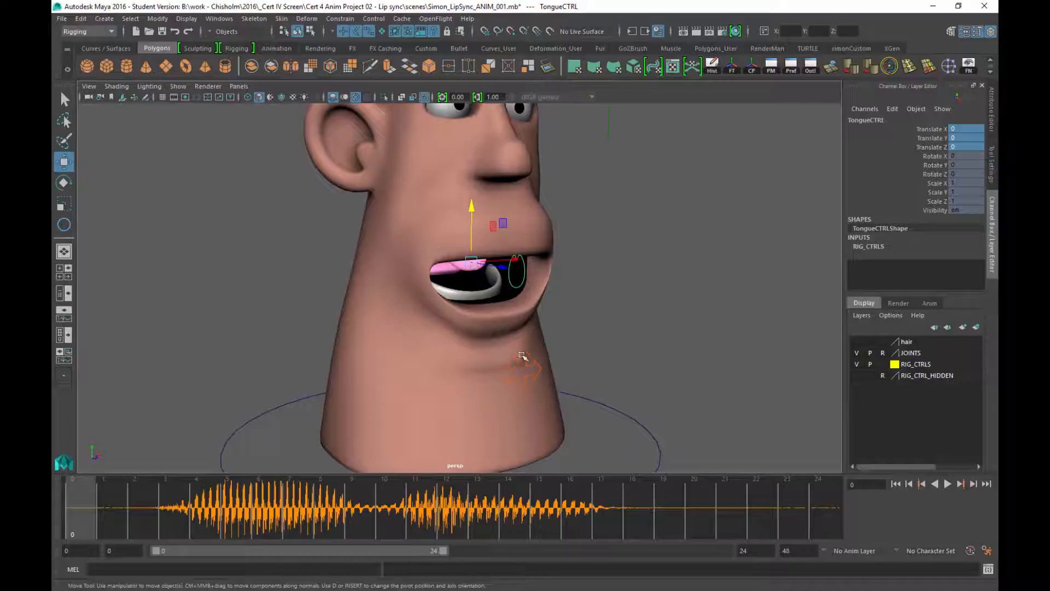
left_click(528, 386)
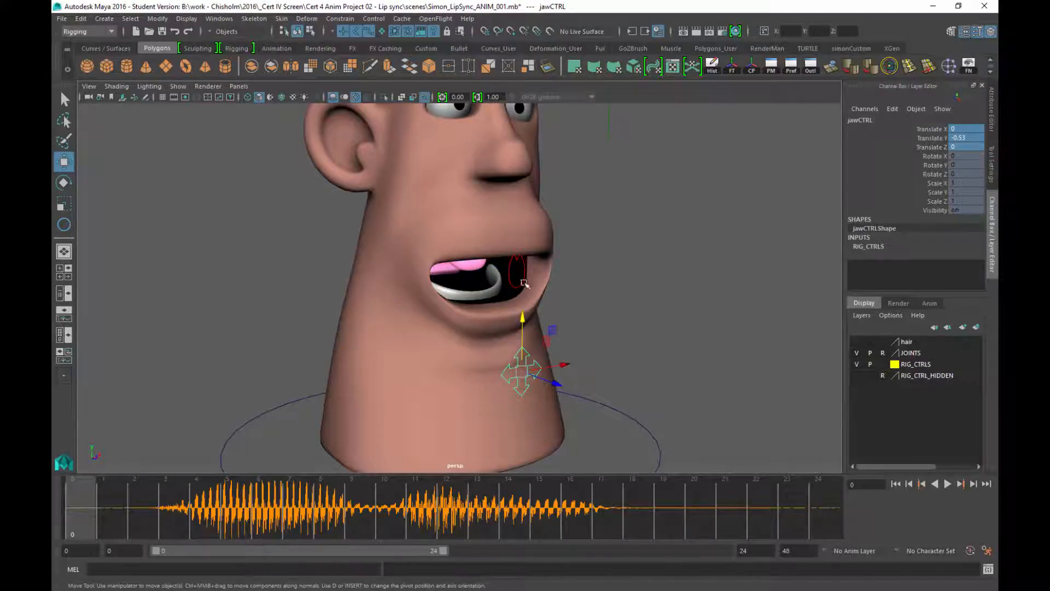
left_click_drag(595, 274, 543, 281, "alt")
key("ctrl+z")
key("ctrl+z")
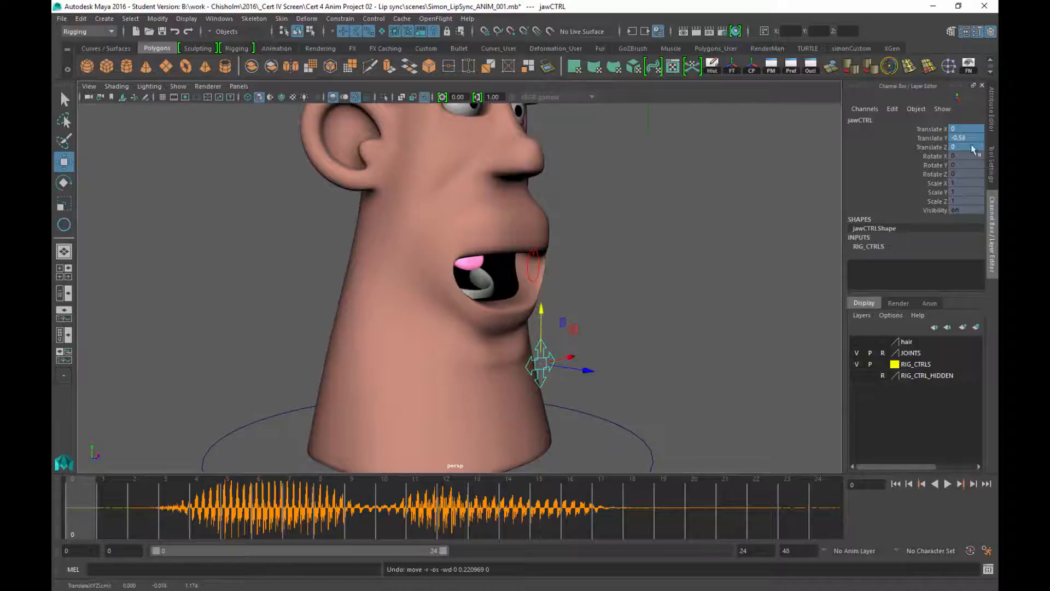
key("ctrl+z")
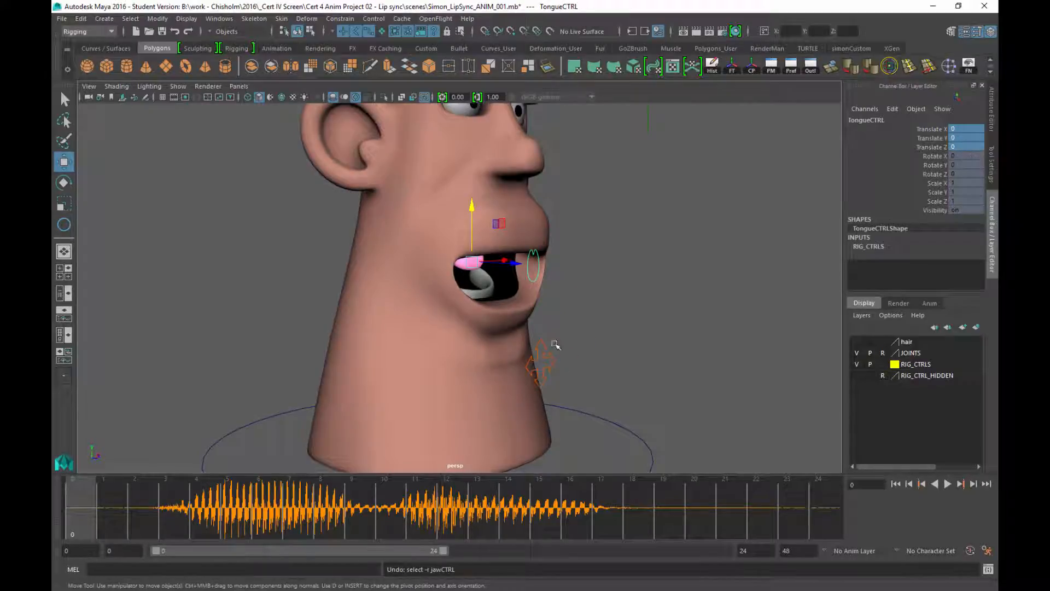
Step: Reselect jawCTRL and reset its Translate Y to 0 to close the mouth
left_click(551, 363)
left_click(977, 140)
type("0.53")
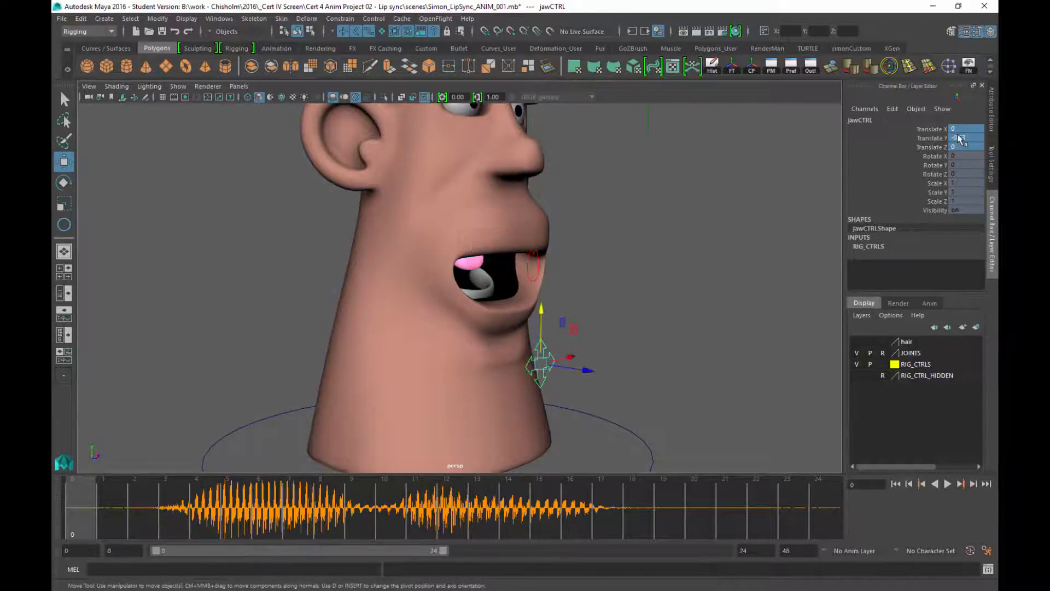
key("Return")
left_click_drag(678, 193, 518, 315, "alt")
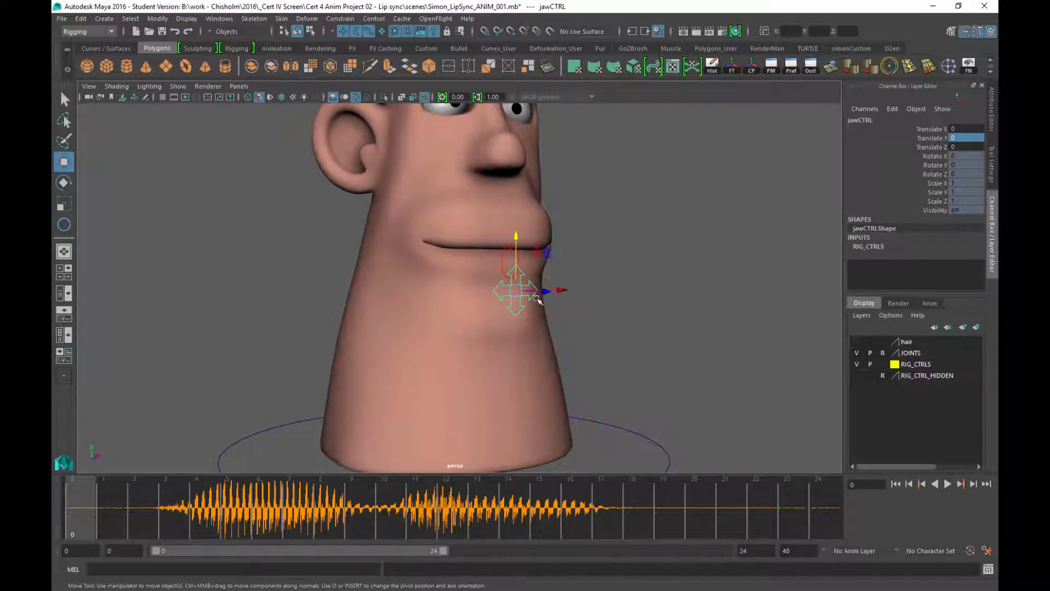
left_click_drag(717, 274, 478, 343, "alt")
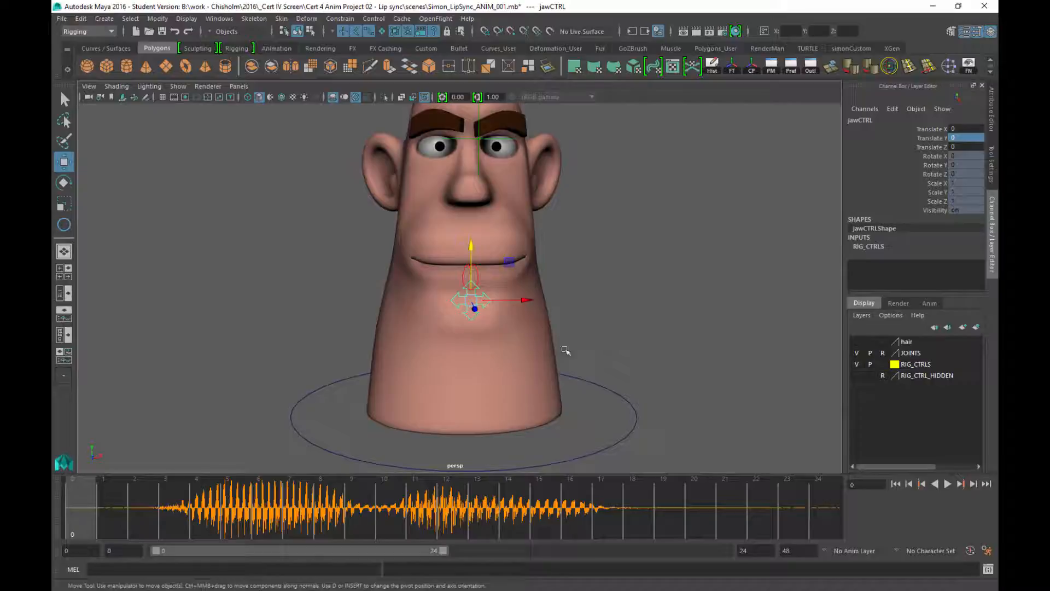
Step: Switch to the Select tool and clear the jawCTRL selection
right_click_drag(691, 290, 617, 265, "alt")
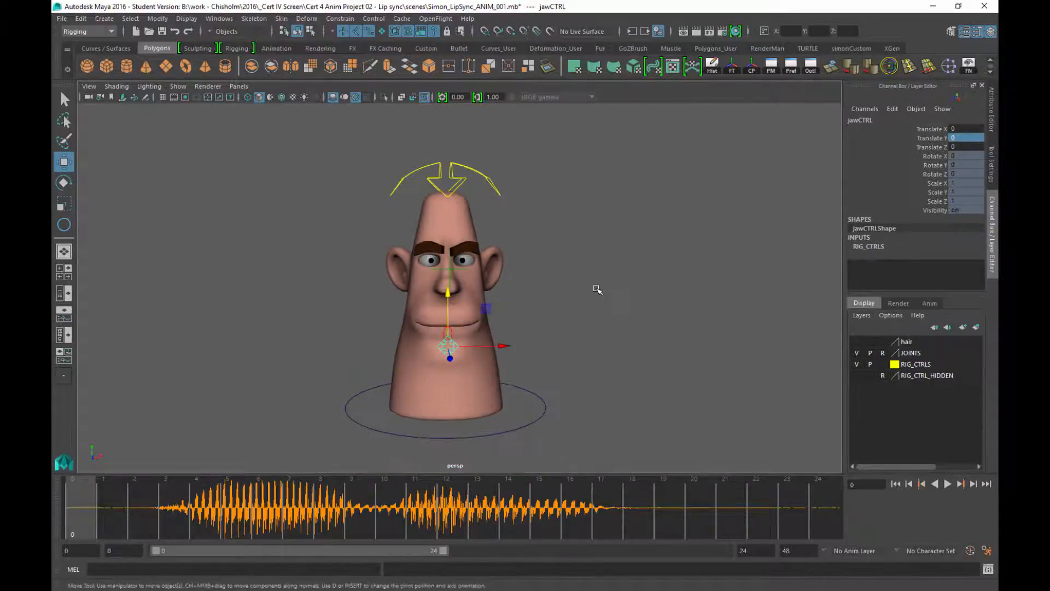
left_click_drag(596, 290, 624, 304, "alt")
key("q")
right_click_drag(752, 415, 660, 348, "alt")
left_click_drag(658, 348, 670, 364, "alt")
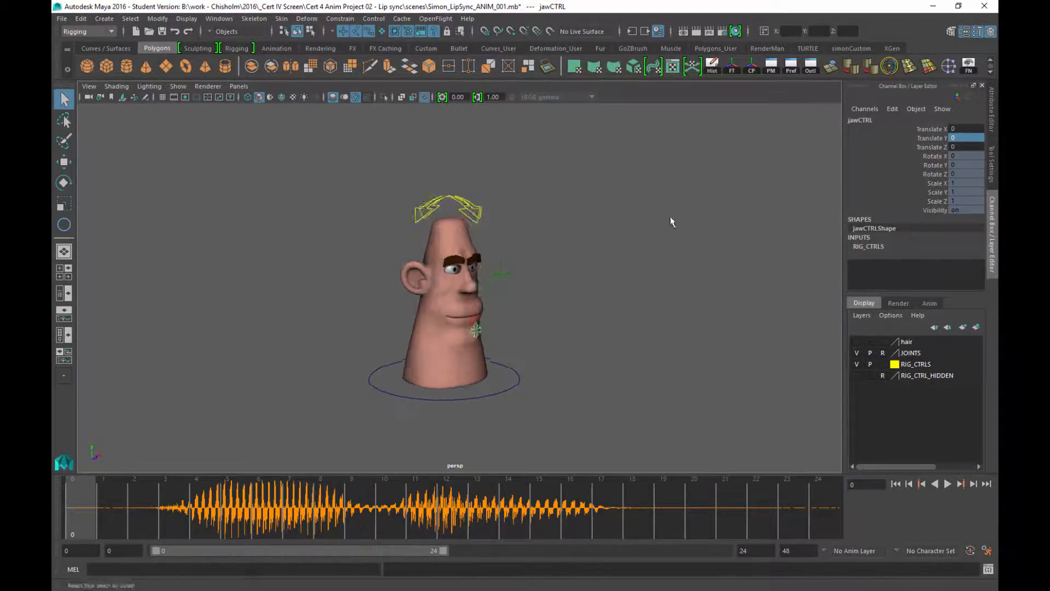
left_click(677, 271)
Step: Turn on the visibility of the hair display layer
left_click_drag(680, 281, 618, 263, "alt")
right_click_drag(575, 225, 634, 327, "alt")
middle_click_drag(607, 284, 660, 294, "alt")
left_click_drag(655, 305, 615, 322, "alt")
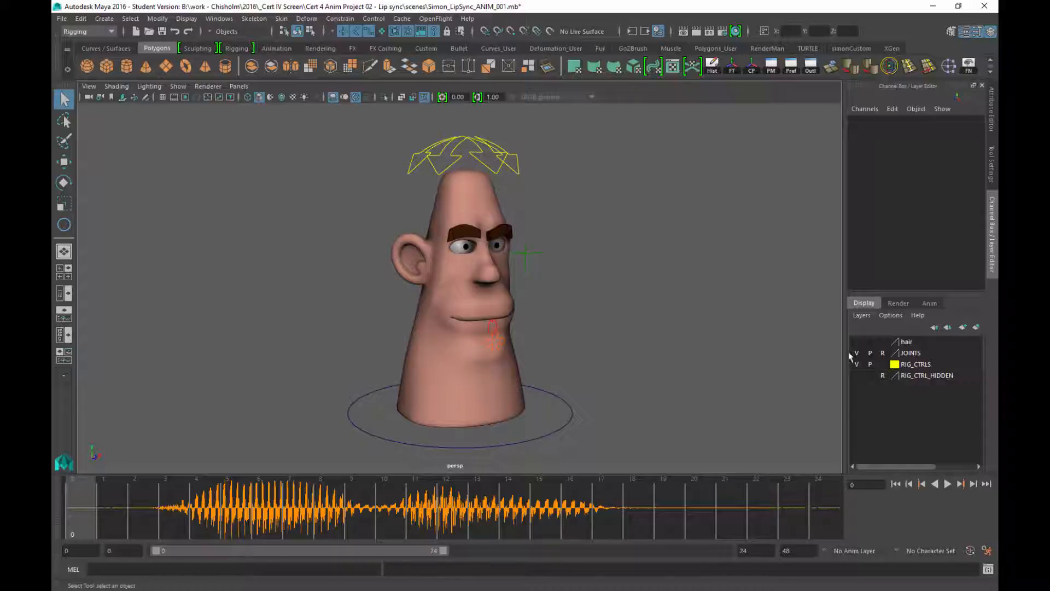
left_click_drag(702, 365, 676, 344, "alt")
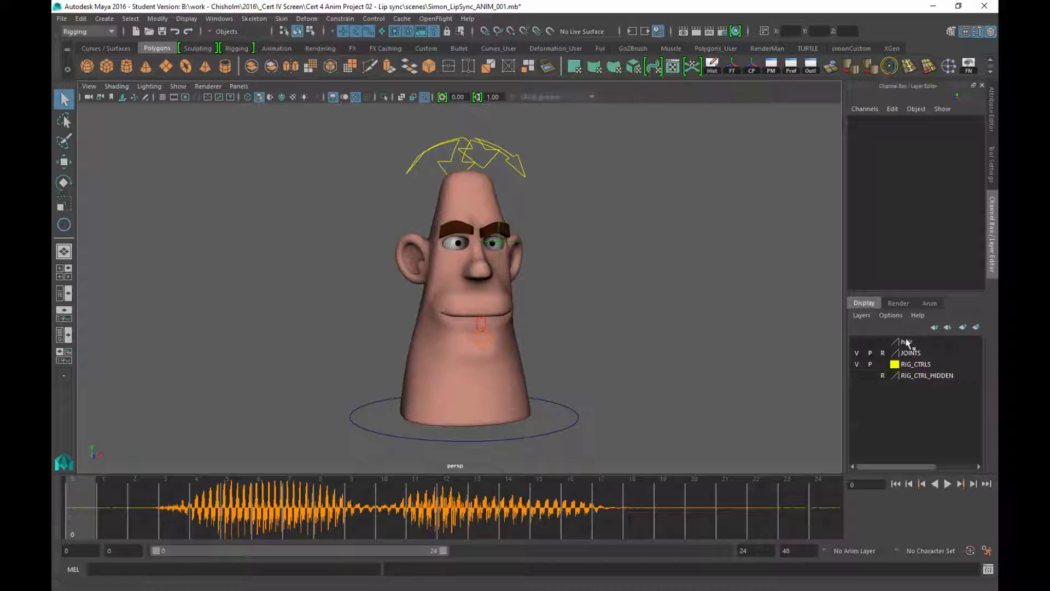
left_click(857, 342)
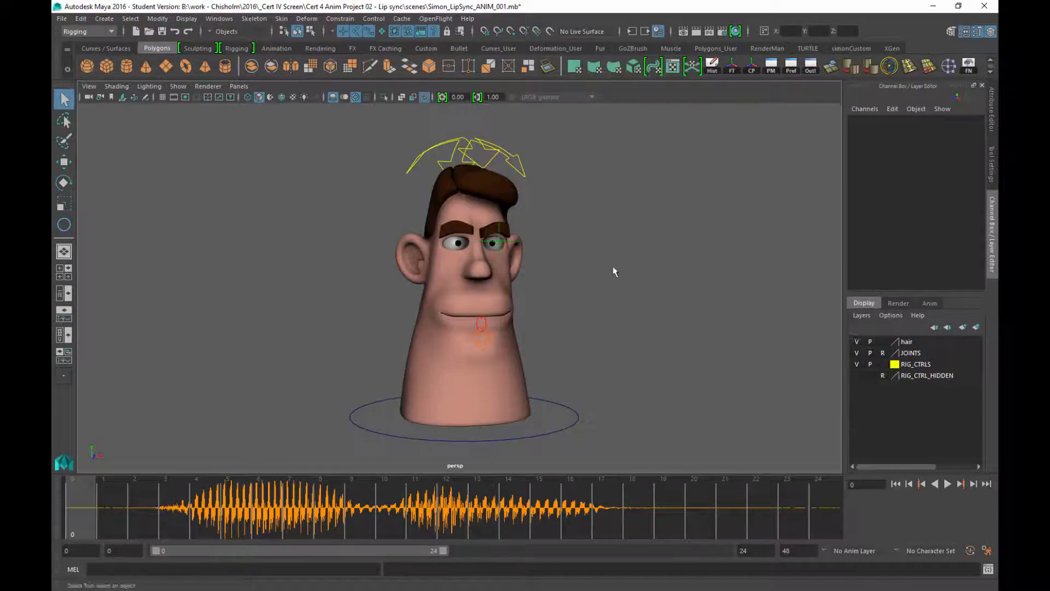
Step: Hide the hair layer and show it again
left_click_drag(614, 270, 632, 238, "alt")
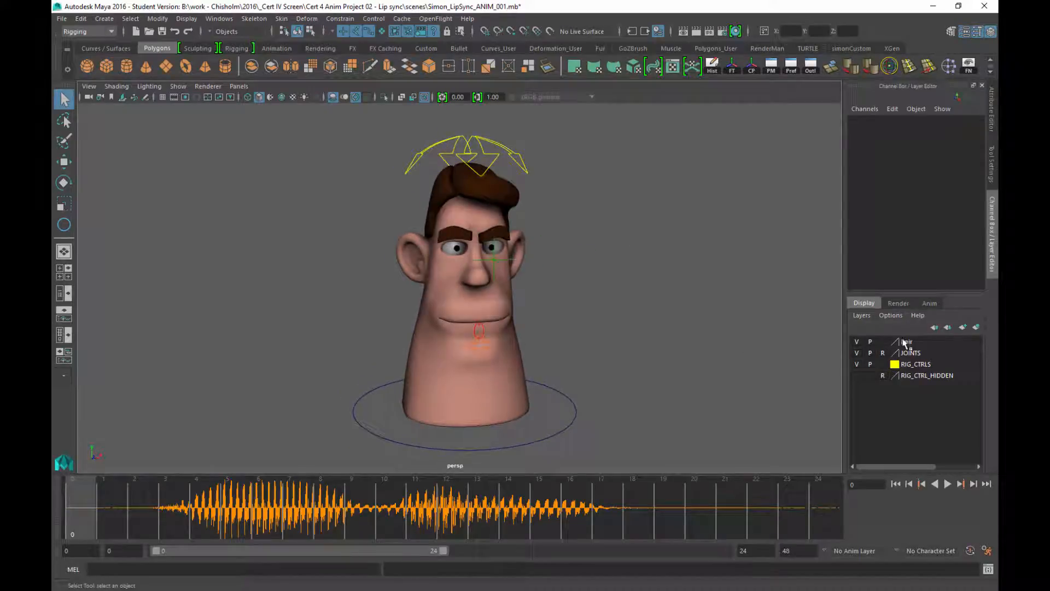
left_click(856, 342)
left_click(857, 341)
Step: Examine the hair model and the head control above it, first close up and then as part of the whole head
right_click_drag(623, 226, 632, 293, "alt")
right_click_drag(575, 229, 686, 320, "alt")
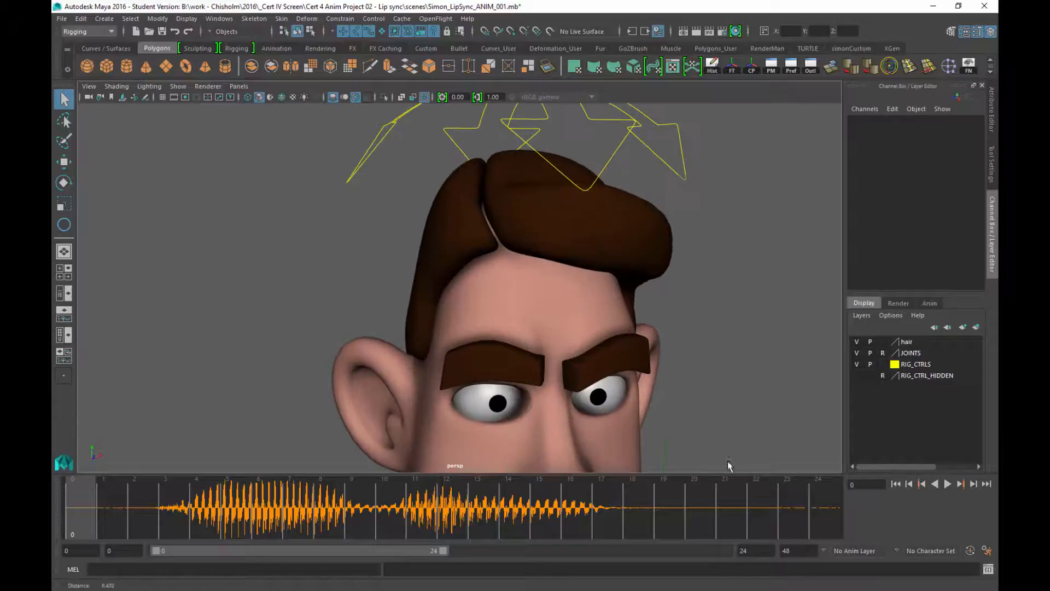
middle_click_drag(686, 316, 649, 340, "alt")
left_click_drag(714, 368, 682, 375, "alt")
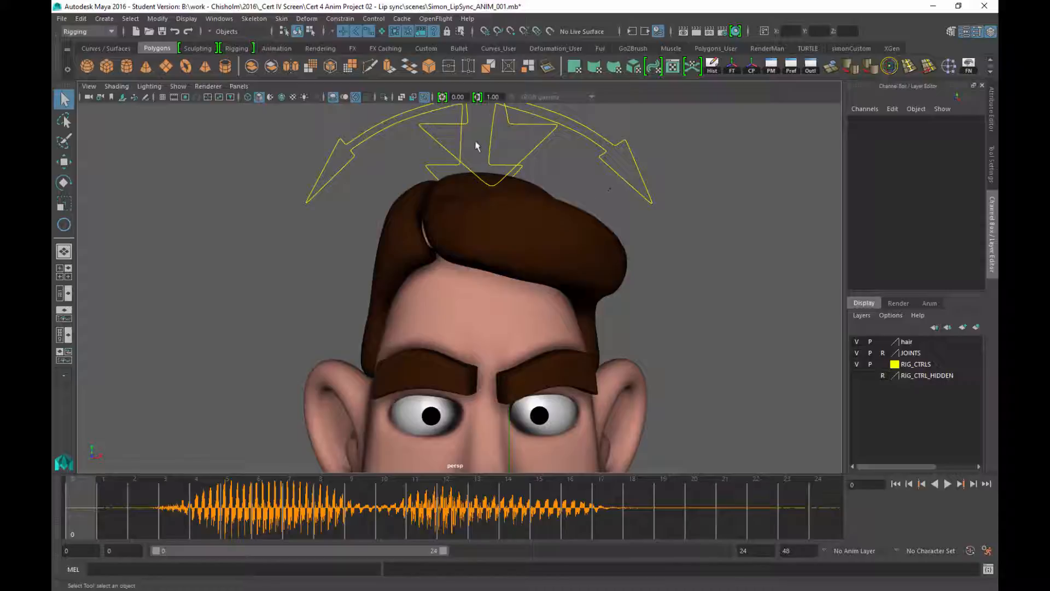
right_click_drag(722, 385, 482, 295, "alt")
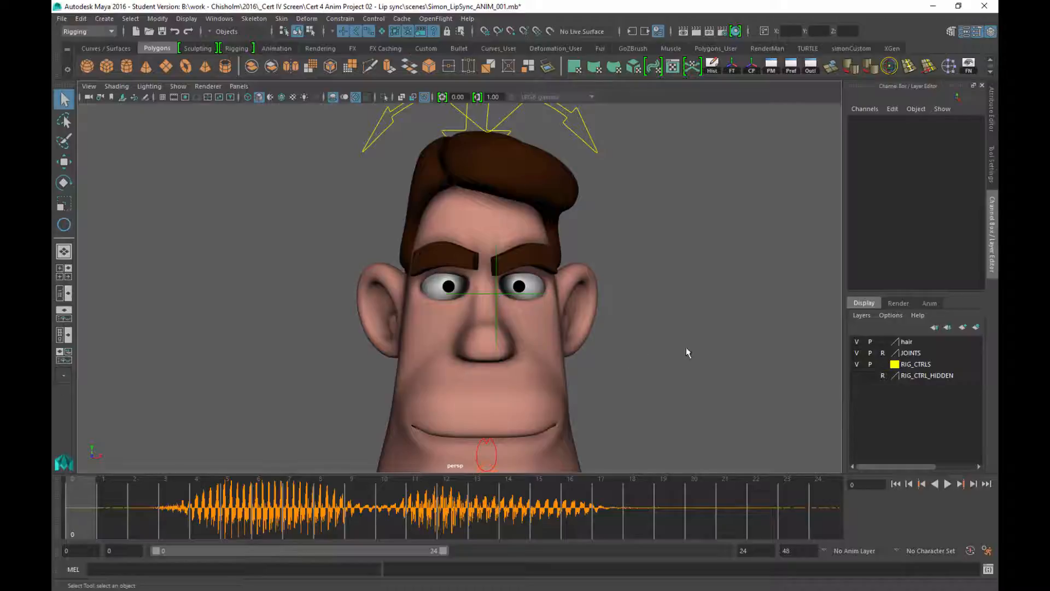
right_click_drag(686, 348, 563, 299, "alt")
middle_click_drag(564, 409, 566, 365, "alt")
left_click_drag(573, 307, 628, 339, "alt")
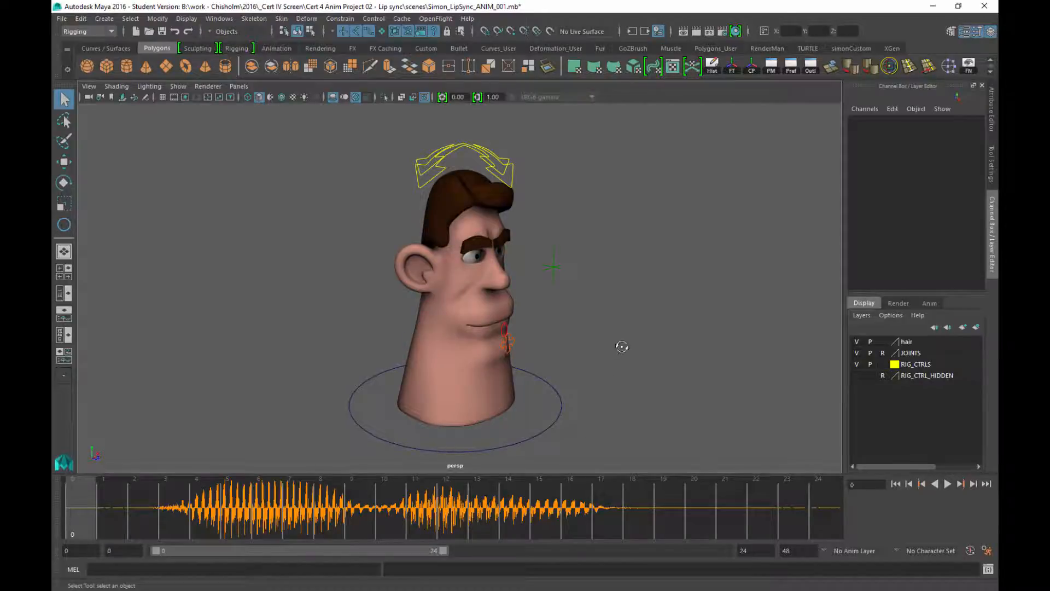
left_click_drag(622, 346, 615, 321, "alt")
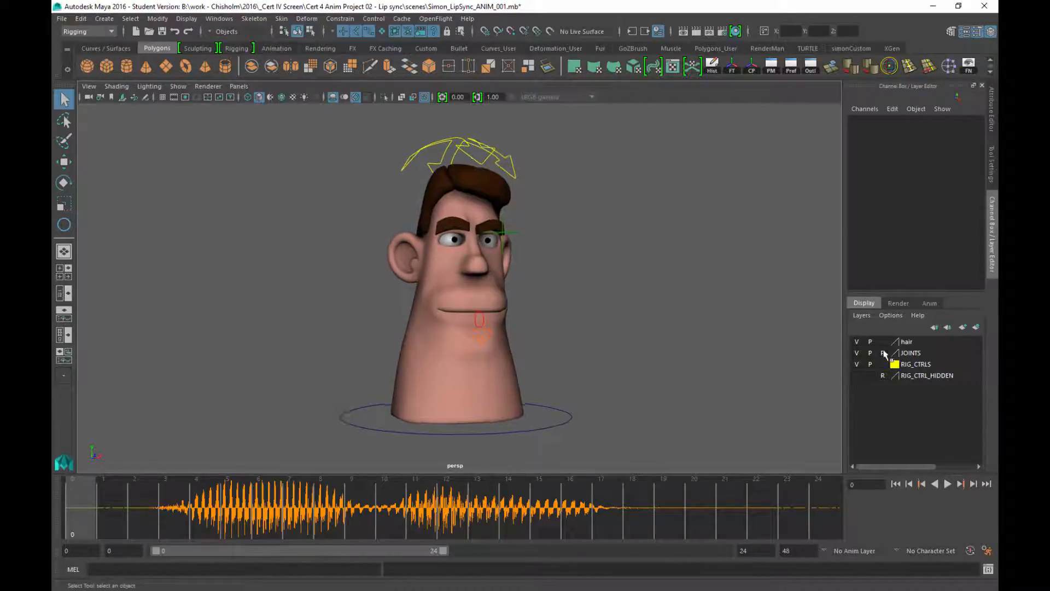
Step: Toggle the hair layer's visibility off and on several times to compare the head with and without hair, leaving it shown
left_click(857, 342)
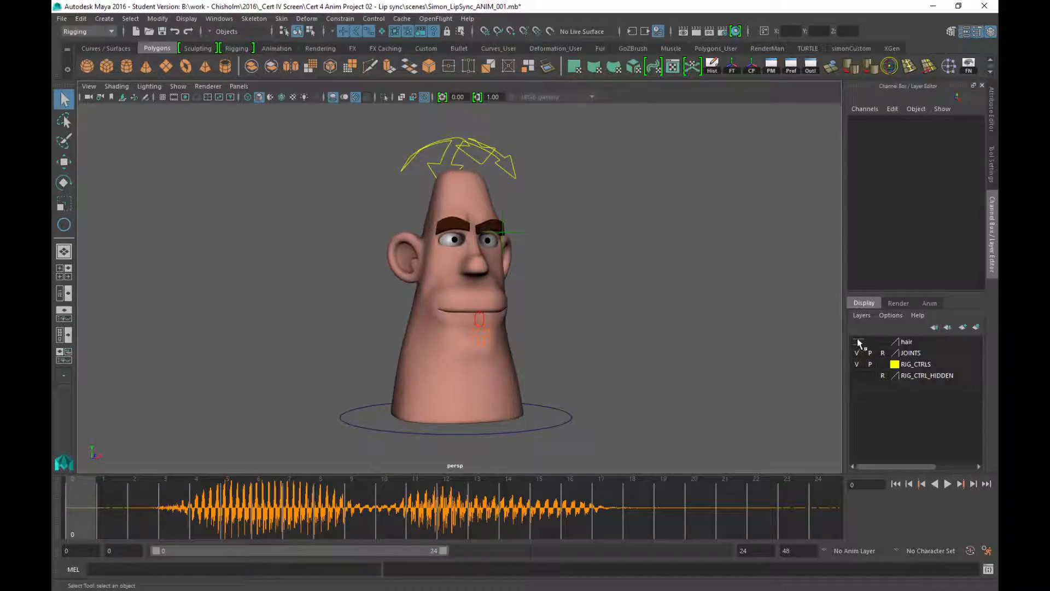
left_click(857, 342)
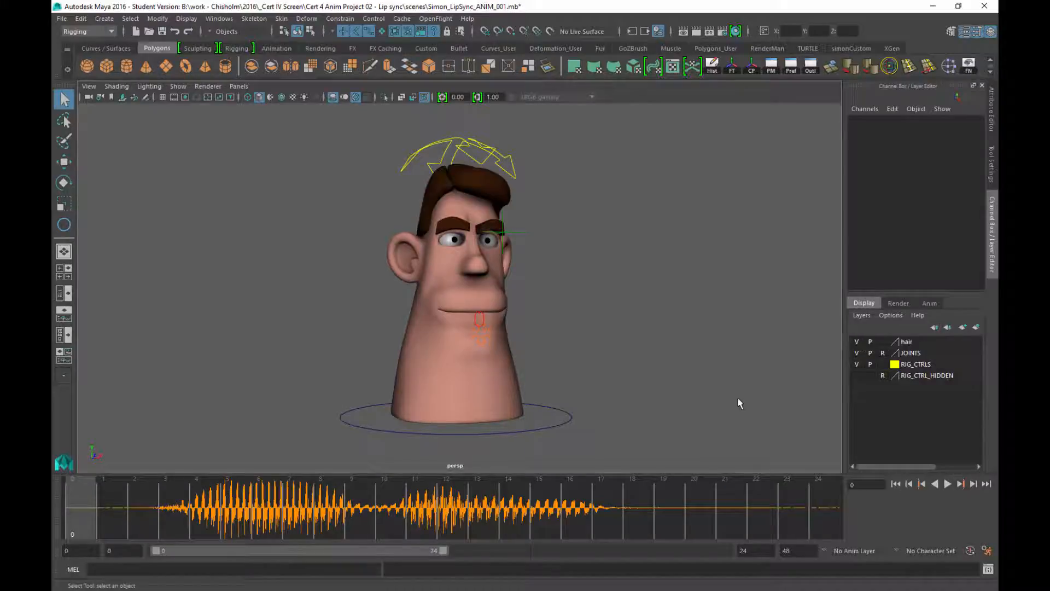
left_click(857, 341)
left_click(857, 341)
left_click(857, 342)
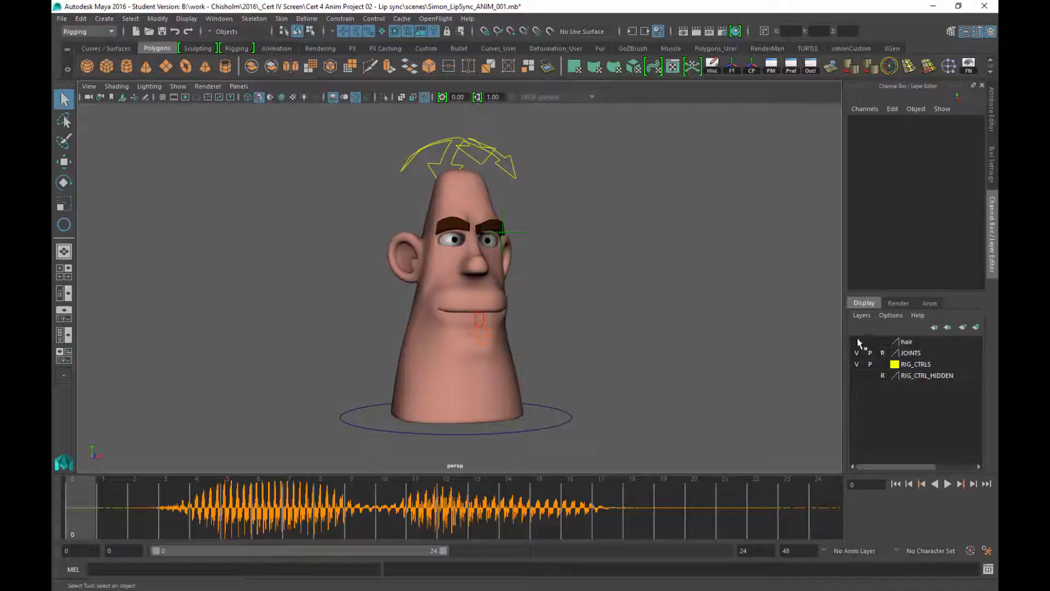
left_click(857, 341)
left_click_drag(704, 339, 701, 350, "alt")
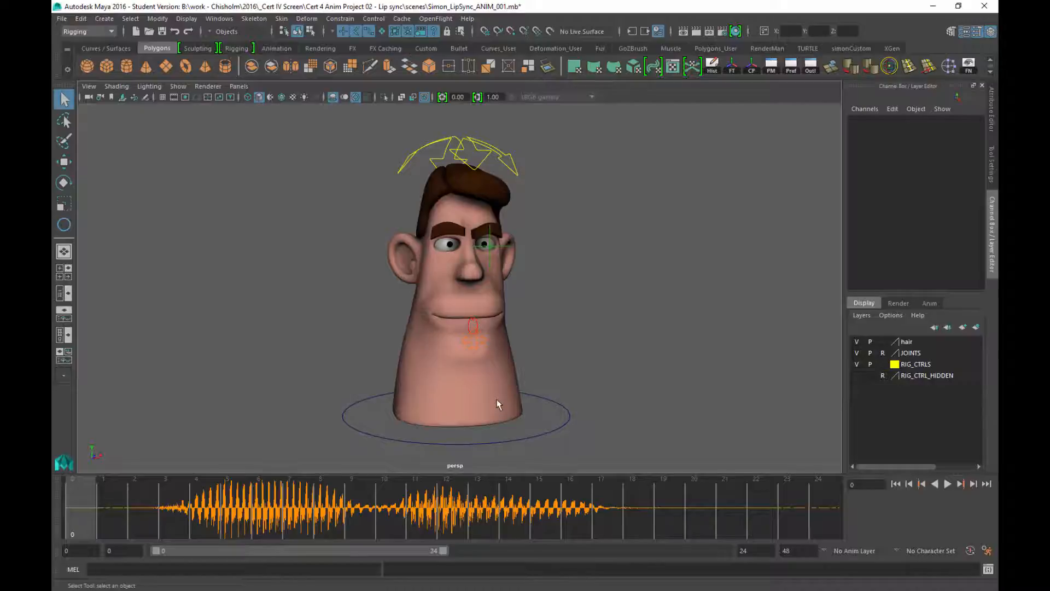
left_click_drag(579, 321, 625, 331, "alt")
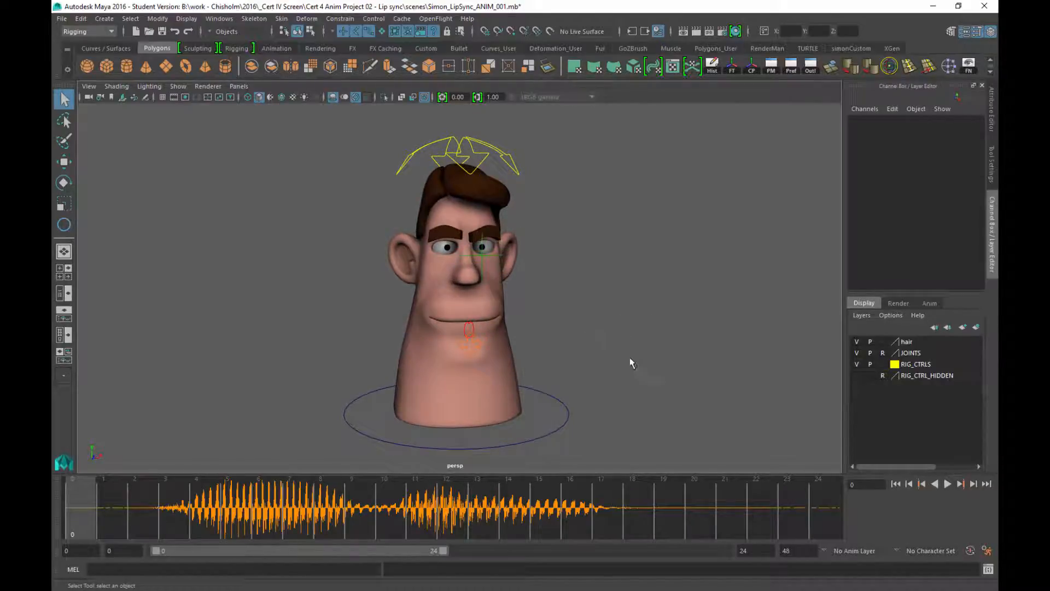
mouse_move(614, 380)
middle_mouse_down("alt")
mouse_move(625, 364)
mouse_move(609, 363)
middle_mouse_up("alt")
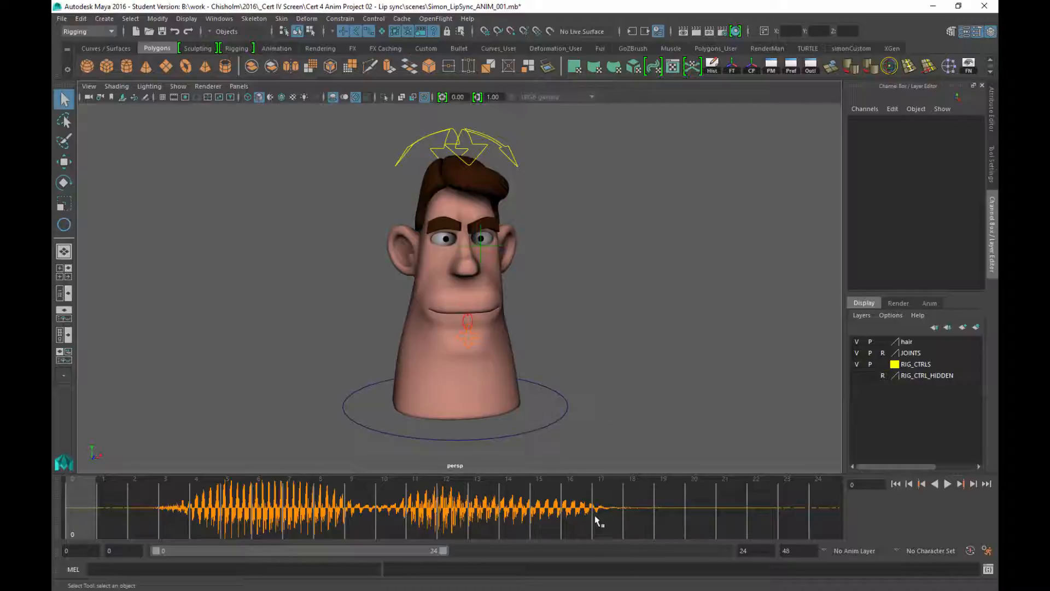
right_click(665, 485)
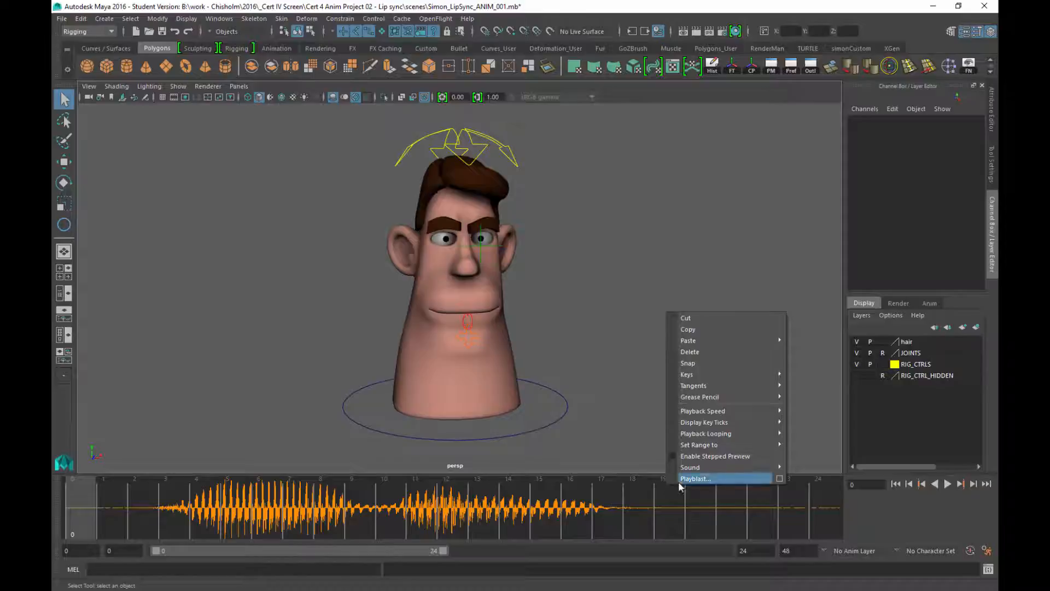
mouse_move(724, 416)
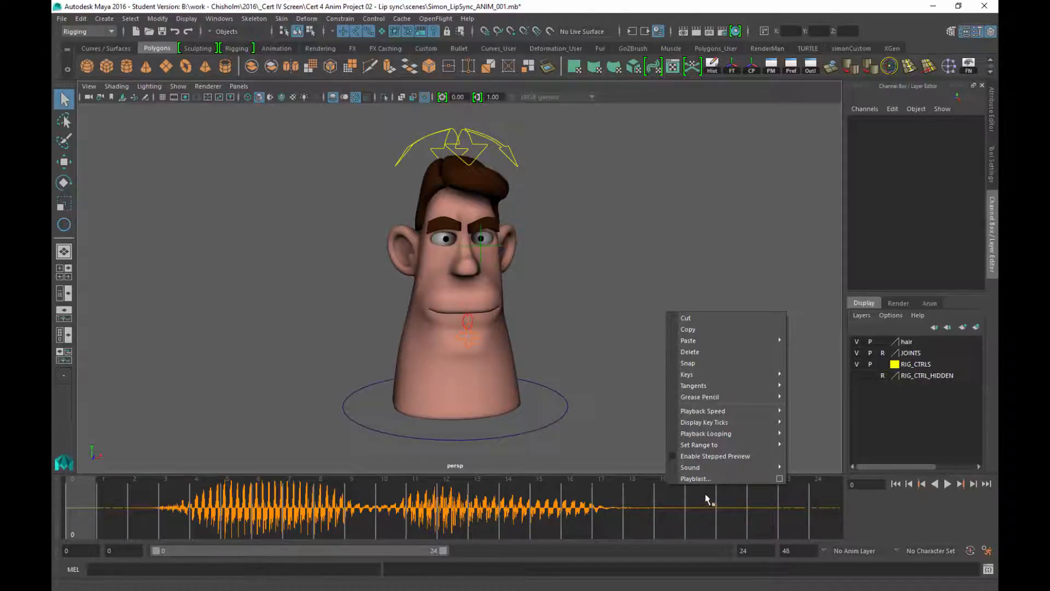
mouse_move(706, 446)
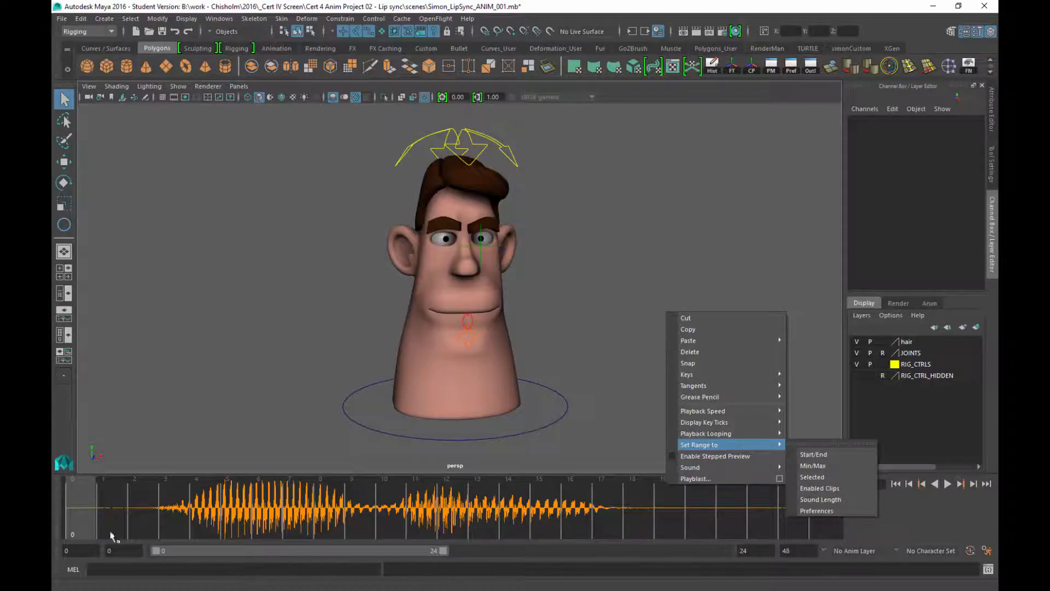
left_click(897, 534)
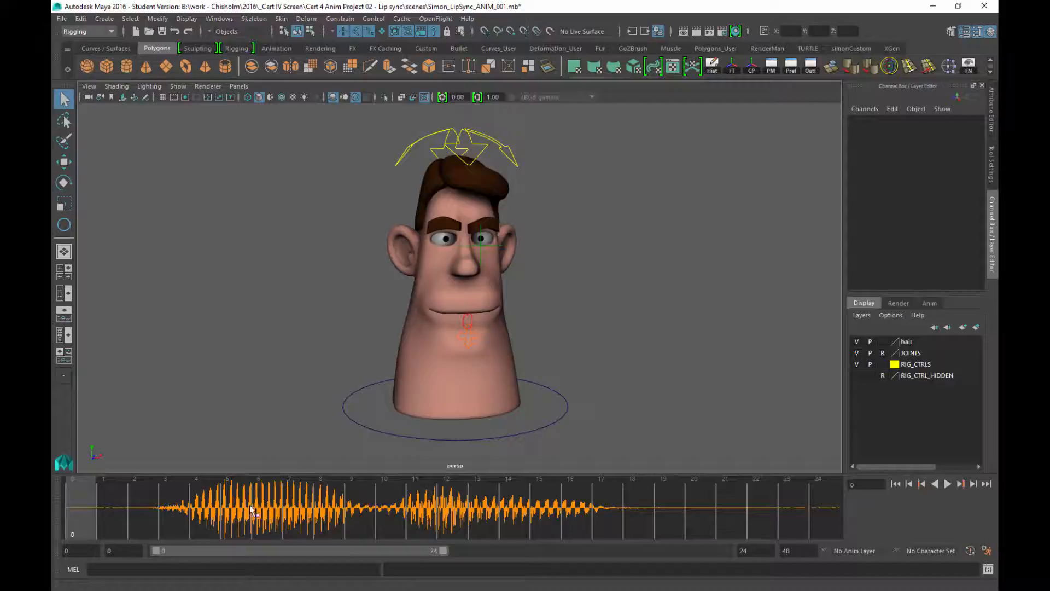
Step: Set the offset of the hello_02 sound to 10 frames in its audio attributes
right_click(502, 502)
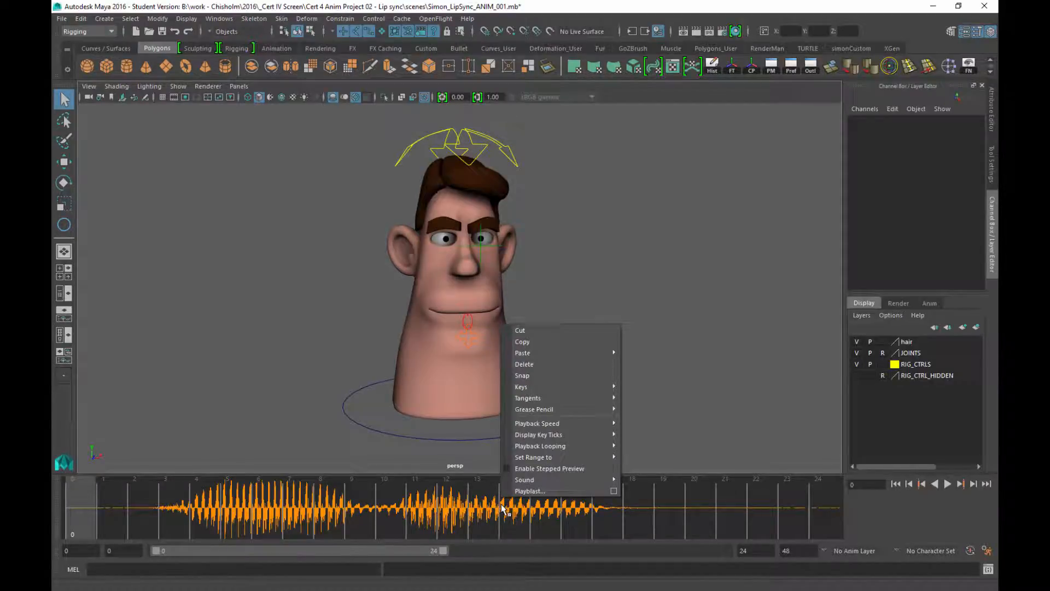
mouse_move(550, 483)
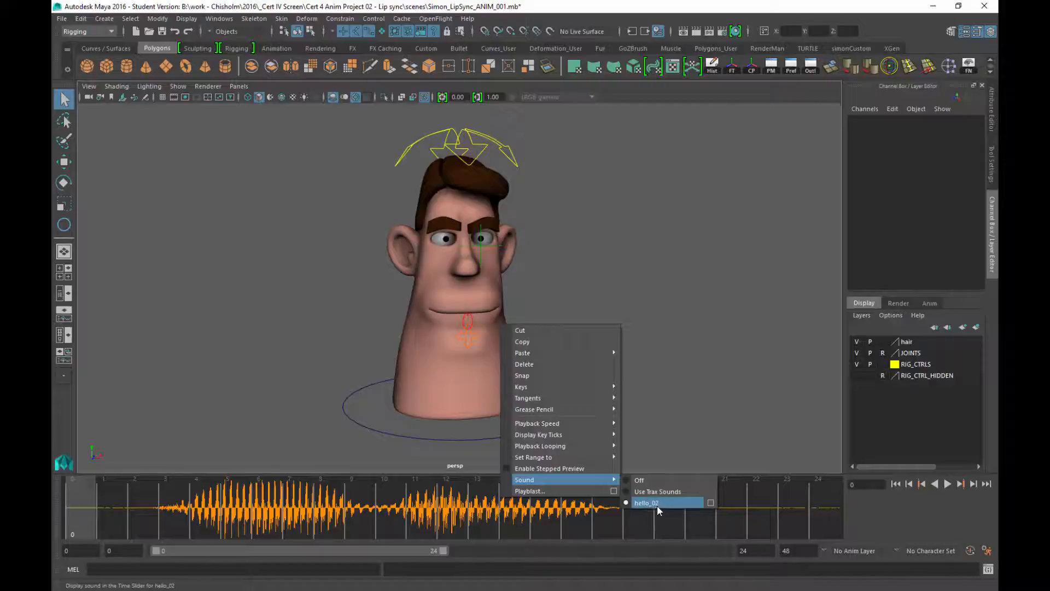
left_click(710, 503)
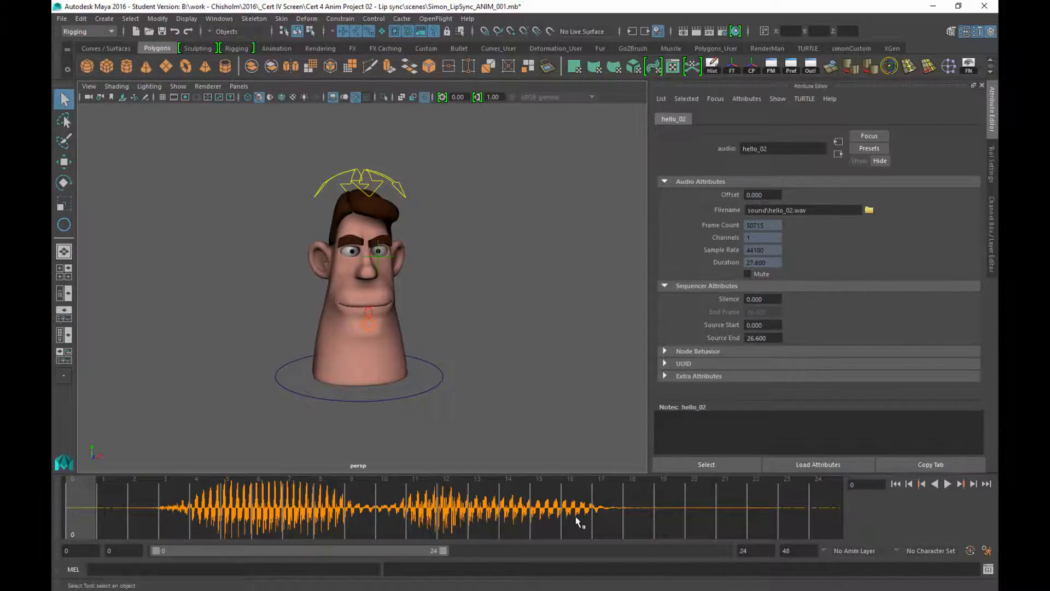
double_click(754, 194)
type("10")
key("Return")
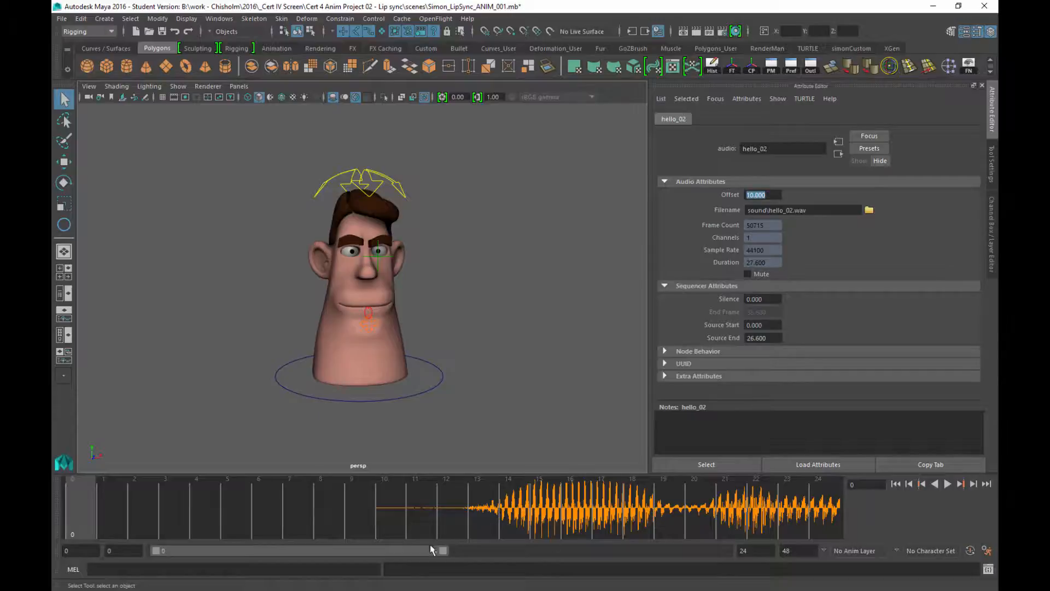
Step: Extend the visible playback range to end at frame 48
left_click_drag(444, 551, 727, 551)
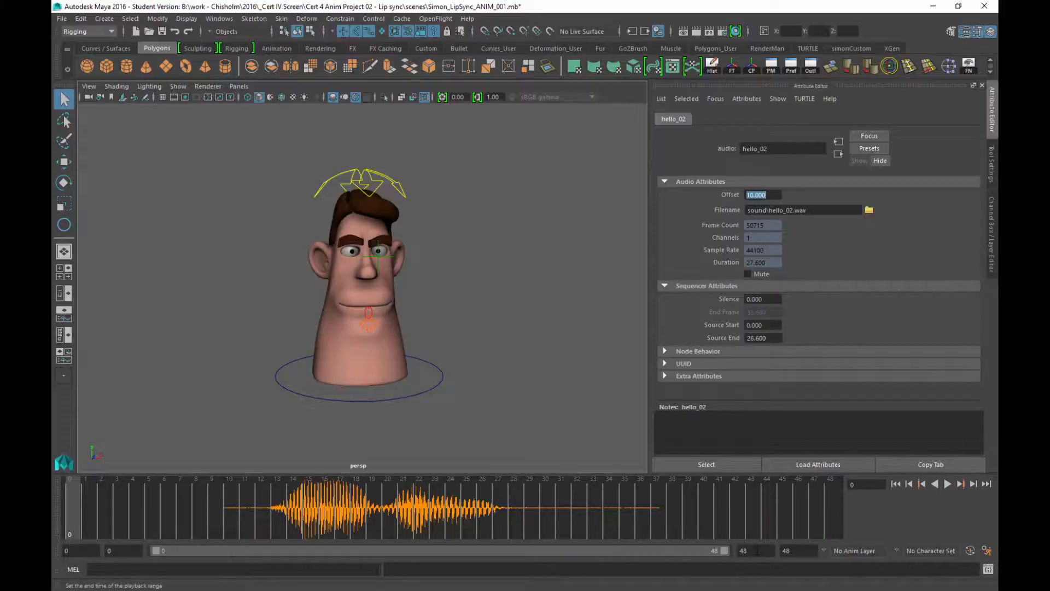
left_click(757, 550)
left_click_drag(753, 550, 726, 555)
Step: Play and scrub through the hello_02 audio on the timeline to check its timing, and return to frame 0
left_click(947, 484)
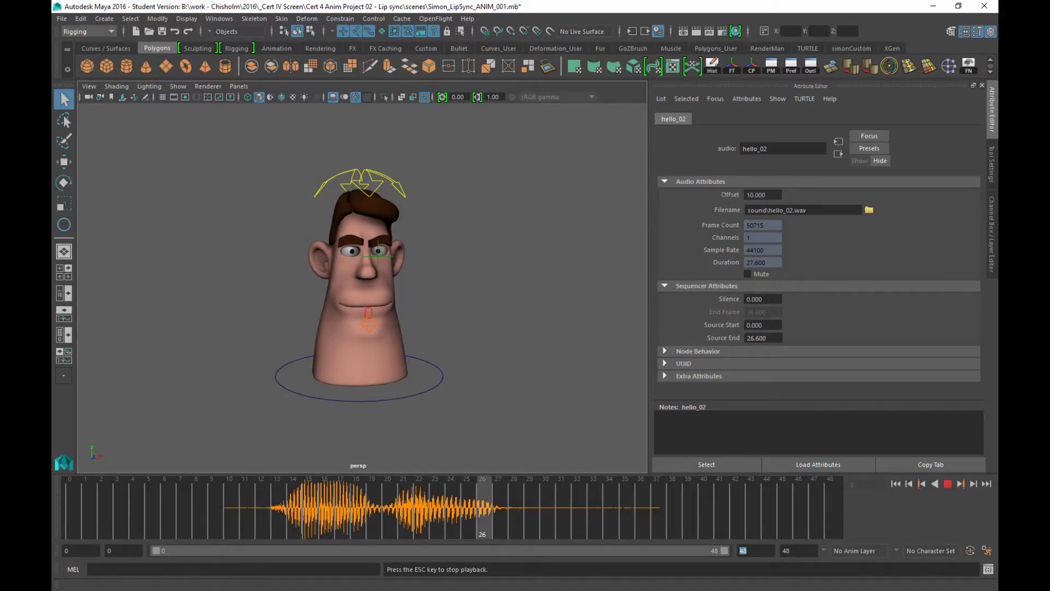
left_click(947, 484)
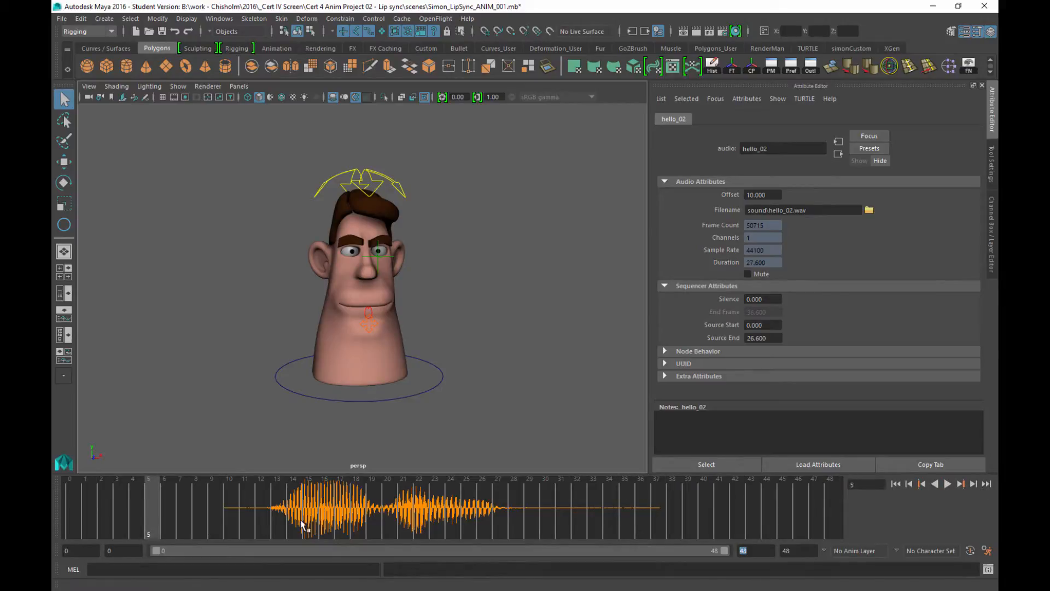
left_click_drag(156, 496, 431, 523)
left_click_drag(471, 510, 497, 518)
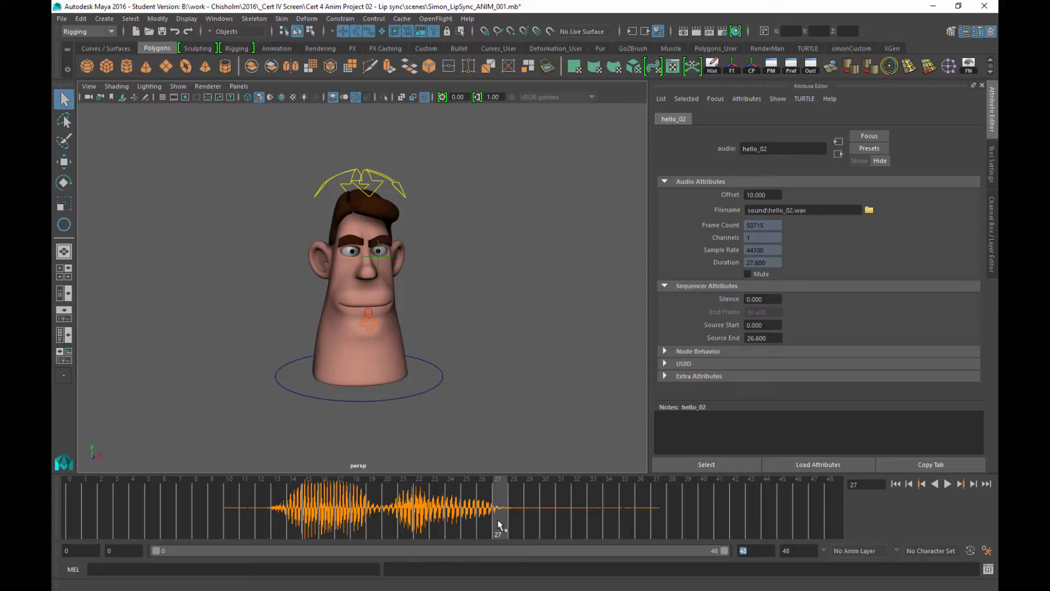
left_click(283, 512)
key("alt+v")
left_click_drag(393, 516, 230, 513)
left_click(899, 485)
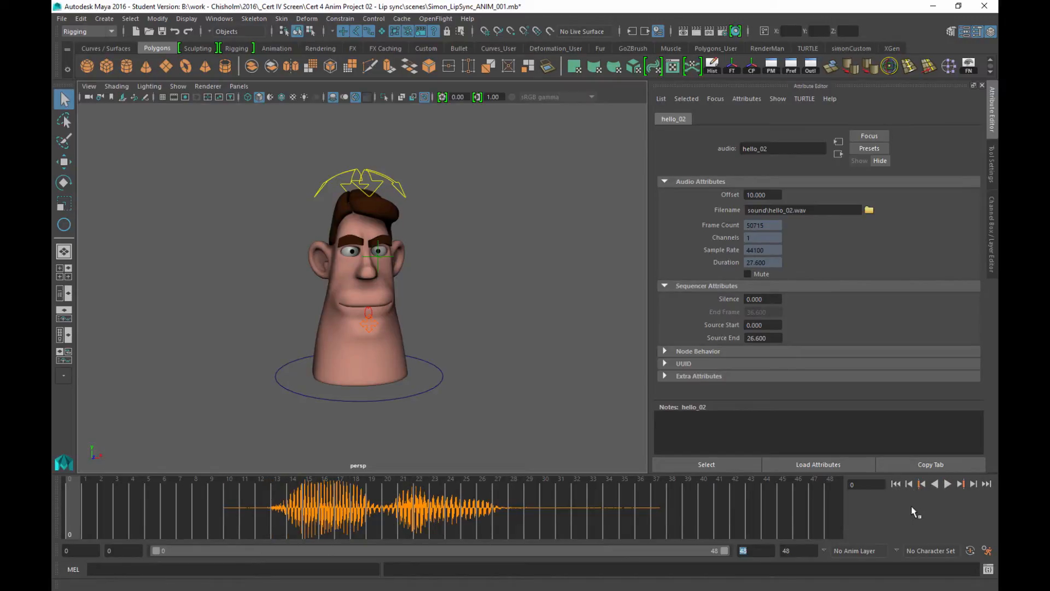